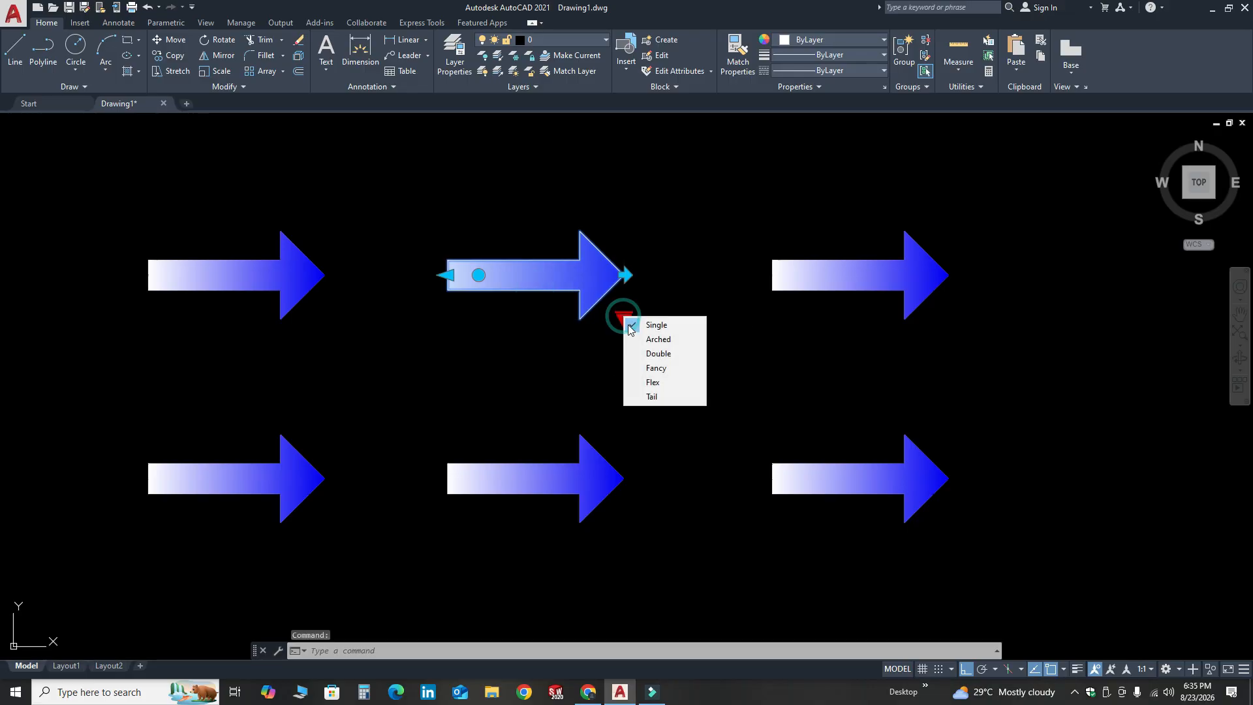
- Change the upper-middle arrow block to the Arched type and the upper-right arrow block to Double
left_click(656, 340)
key("Escape")
left_click(917, 281)
left_click(950, 318)
left_click(981, 354)
key("Escape")
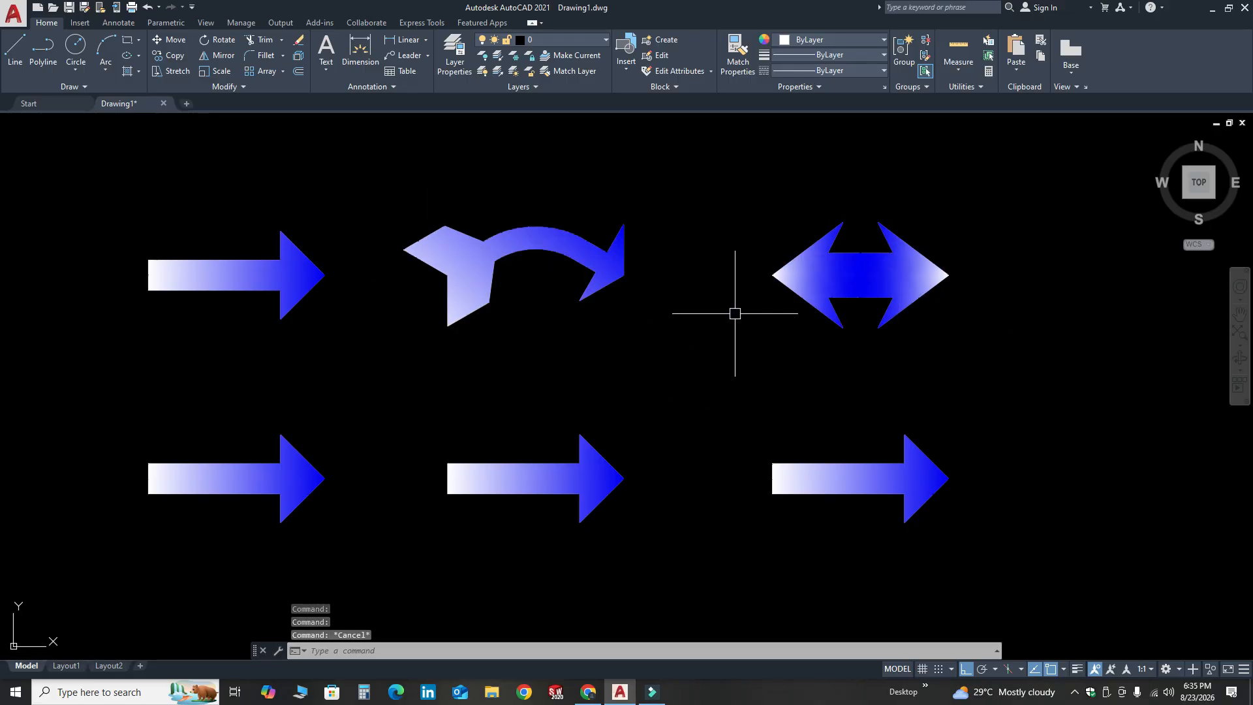
- Change the lower-left arrow block to the Fancy type and the lower-middle arrow block to Flex
left_click(248, 479)
left_click(323, 520)
left_click(355, 579)
key("Escape")
left_click(522, 478)
left_click(622, 522)
left_click(651, 595)
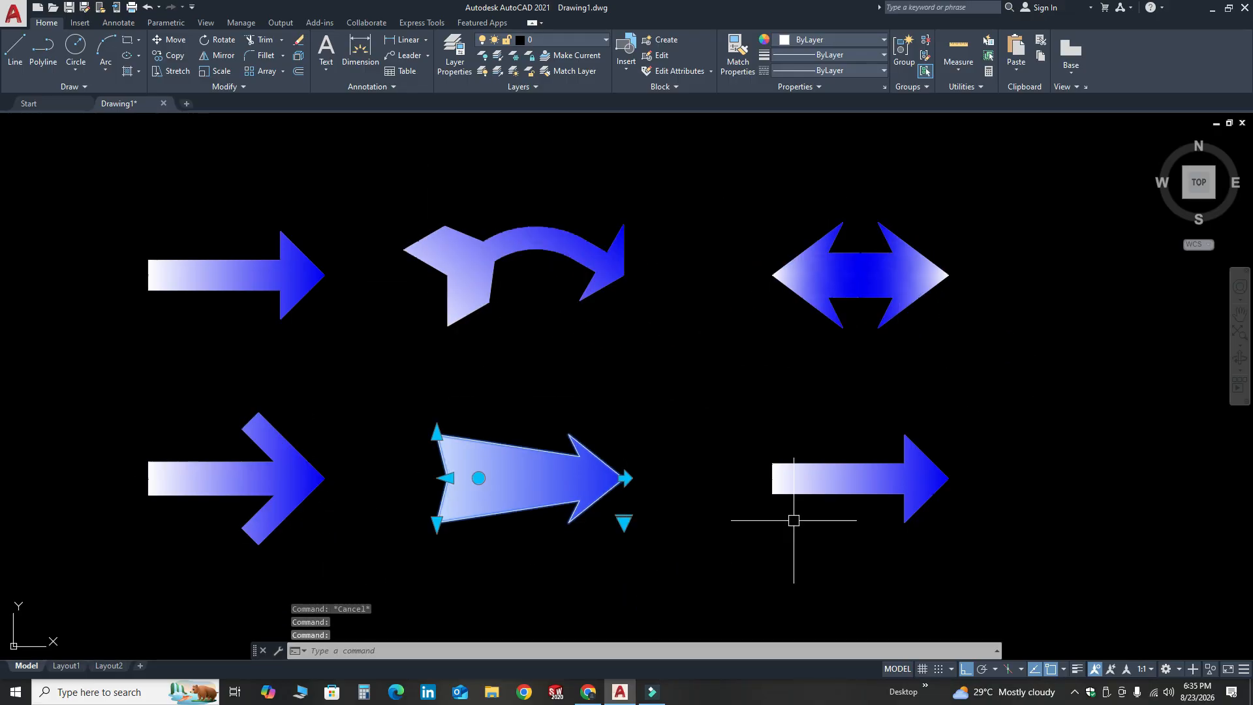
key("Escape")
- Change the lower-right arrow block to the Tail type
left_click(855, 470)
left_click(946, 522)
left_click(974, 604)
key("Escape")
- Turn Ortho off and rotate the arched arrow clockwise by a freehand angle about its tip
left_click(490, 247)
left_click(478, 275)
left_click(968, 669)
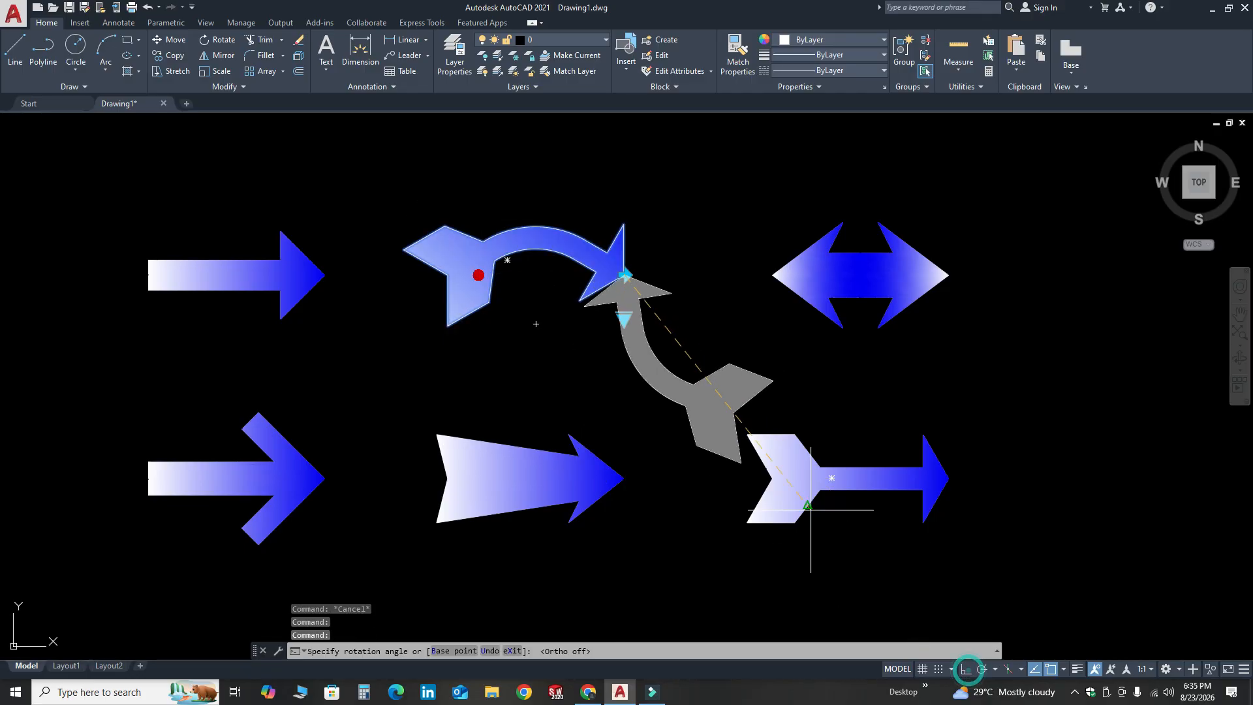
left_click(374, 216)
key("Escape")
- Stretch the left end of the double-headed arrow outward to lengthen it
left_click(913, 263)
left_click(773, 274)
left_click(725, 275)
key("Escape")
- Flip the double-headed arrow about its right tip and flip it back
left_click(911, 280)
left_click(950, 275)
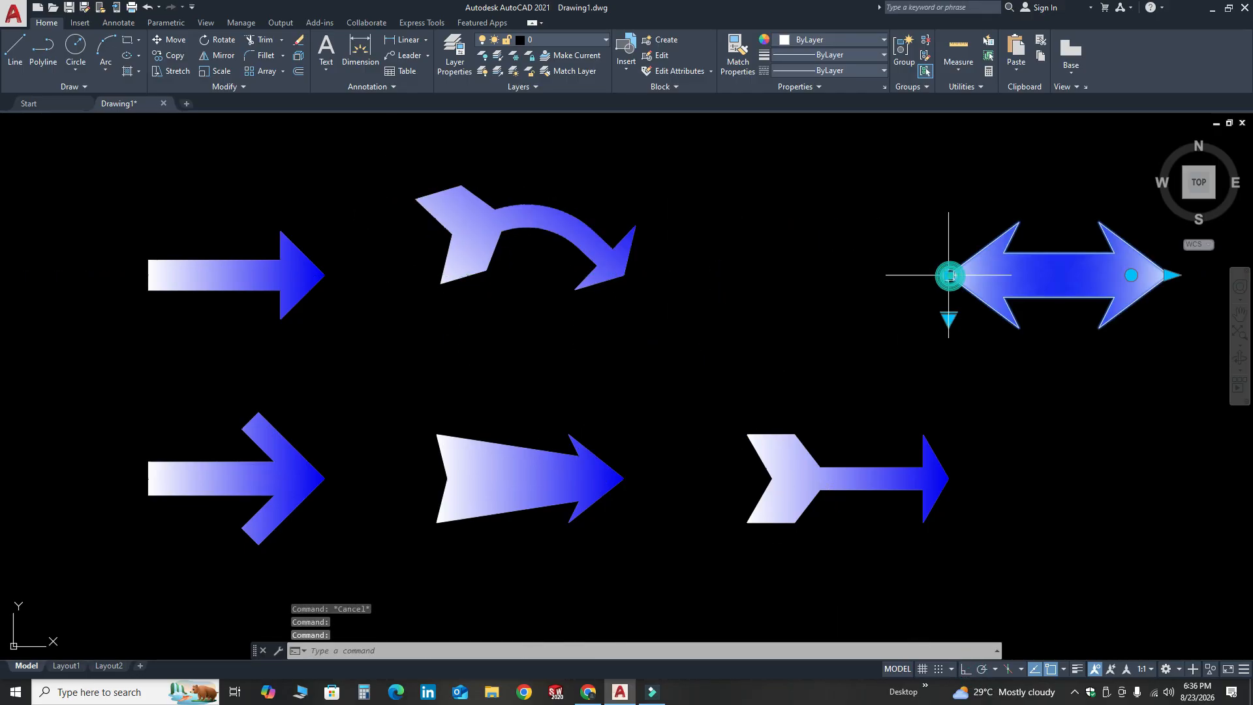
left_click(950, 275)
key("Escape")
- Try to stretch the tail end of the lower-left Fancy arrow and undo the edit
left_click(302, 449)
left_click(149, 479)
left_click(149, 477)
key("ctrl+z")
key("Escape")
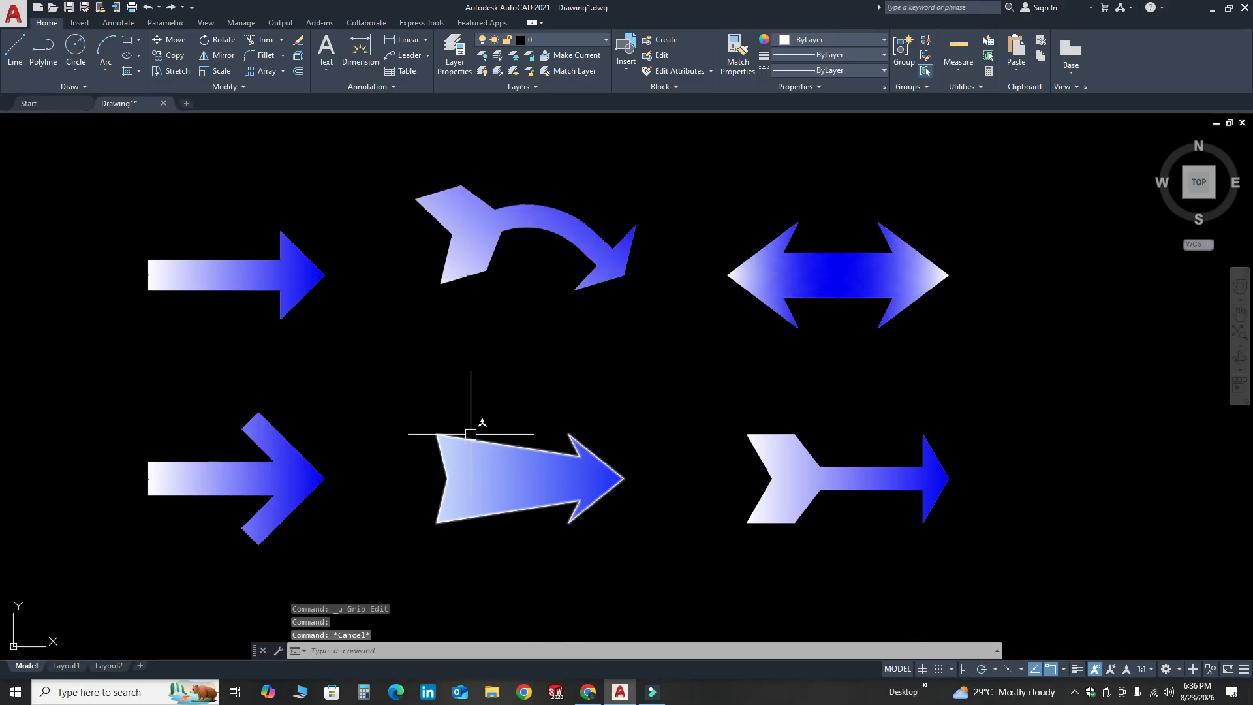
- Widen the tail of the Flex arrow by stretching its upper tail corner outward
left_click(439, 440)
left_click(437, 436)
left_click(430, 412)
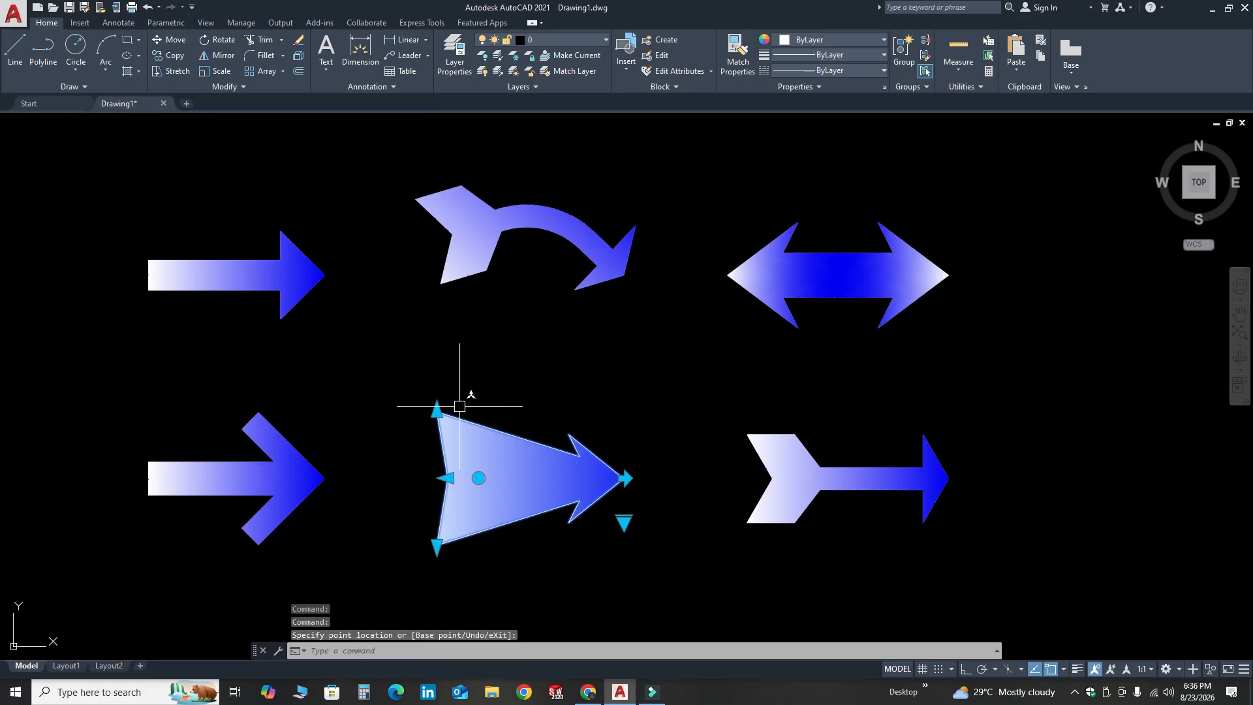
key("Escape")
- Rotate the lower-right Tail arrow slightly about its tip
left_click(778, 441)
left_click(803, 479)
left_click(788, 522)
key("Escape")
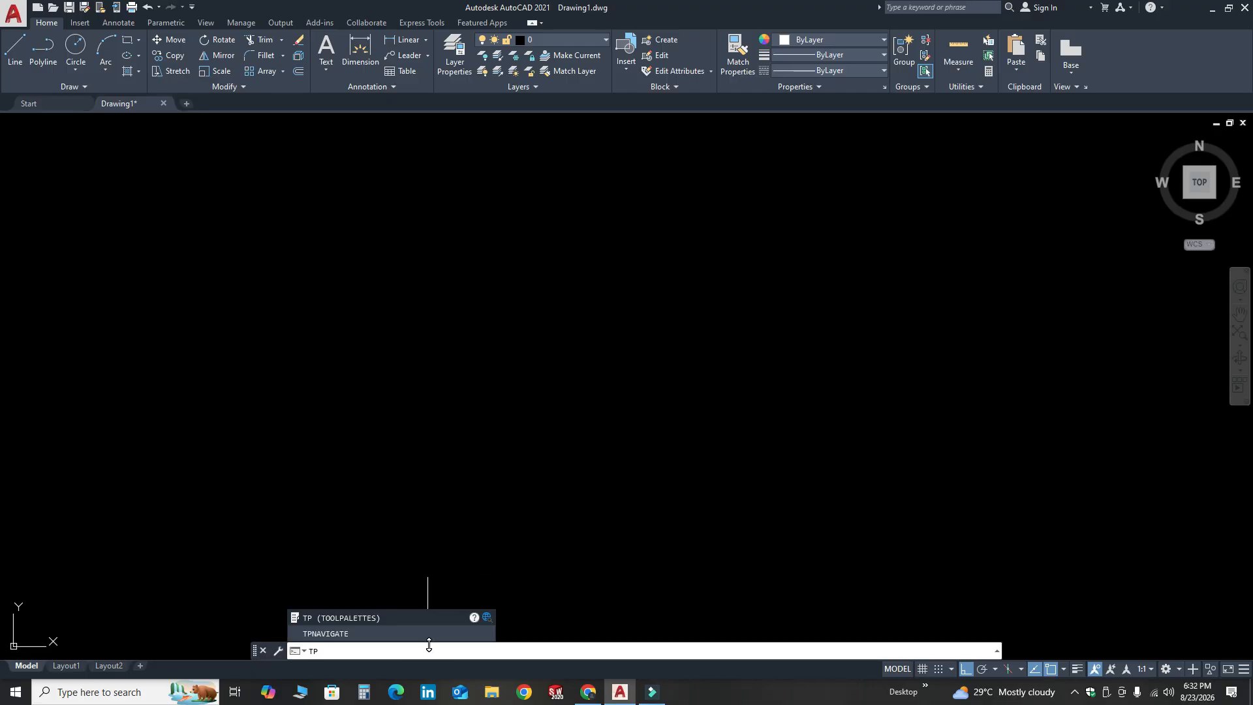
- Open the Tool Palettes, browse several palettes including Draw and Civil, and bring up the Annotation palette
left_click(399, 617)
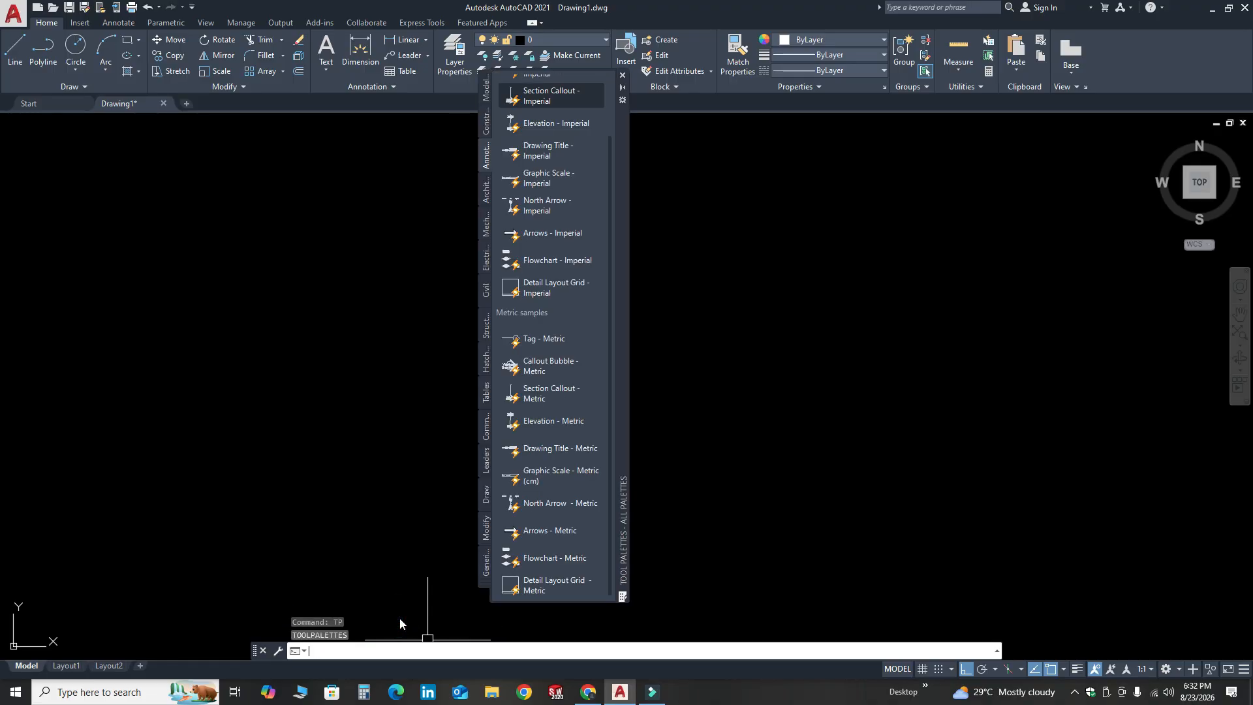
left_click(489, 268)
left_click(488, 428)
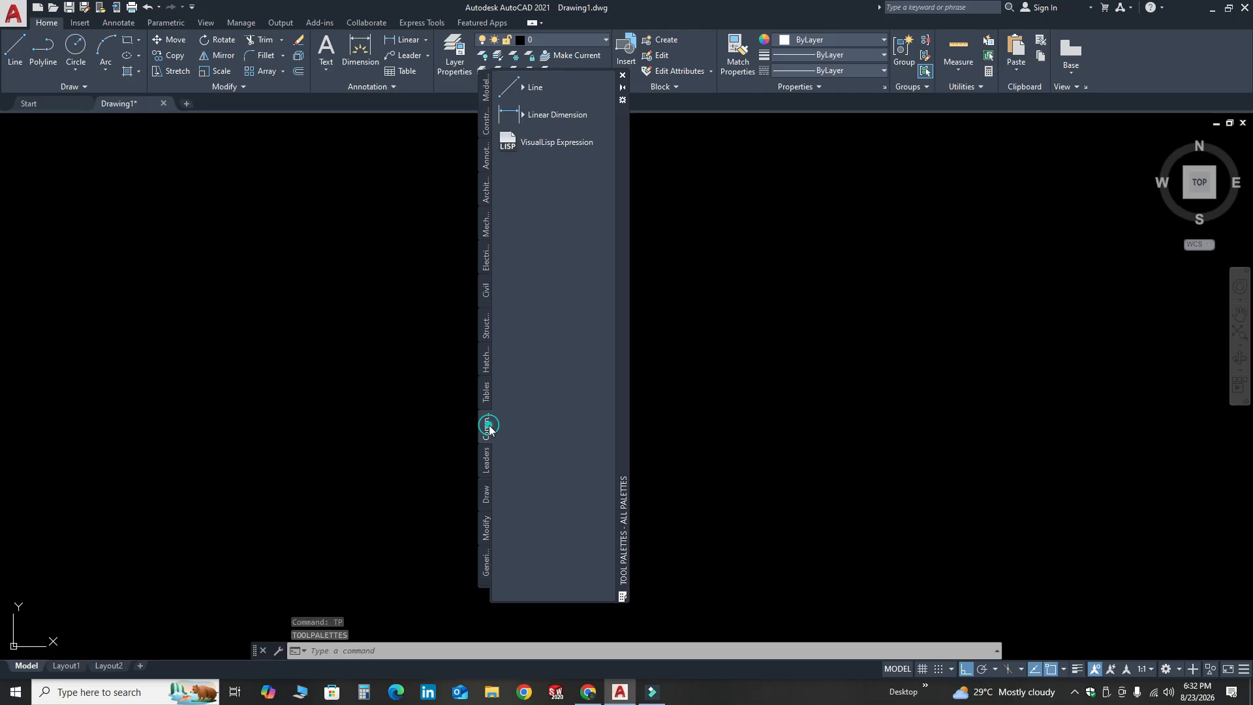
left_click(486, 494)
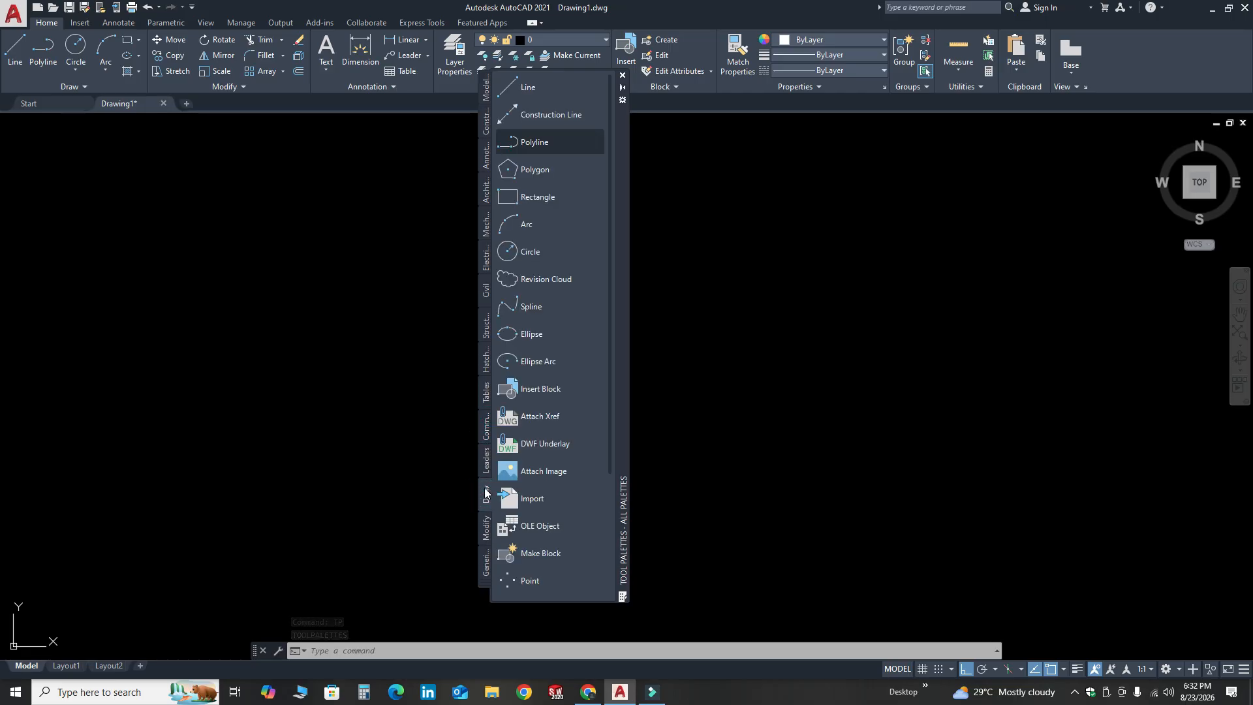
left_click(486, 359)
left_click(485, 290)
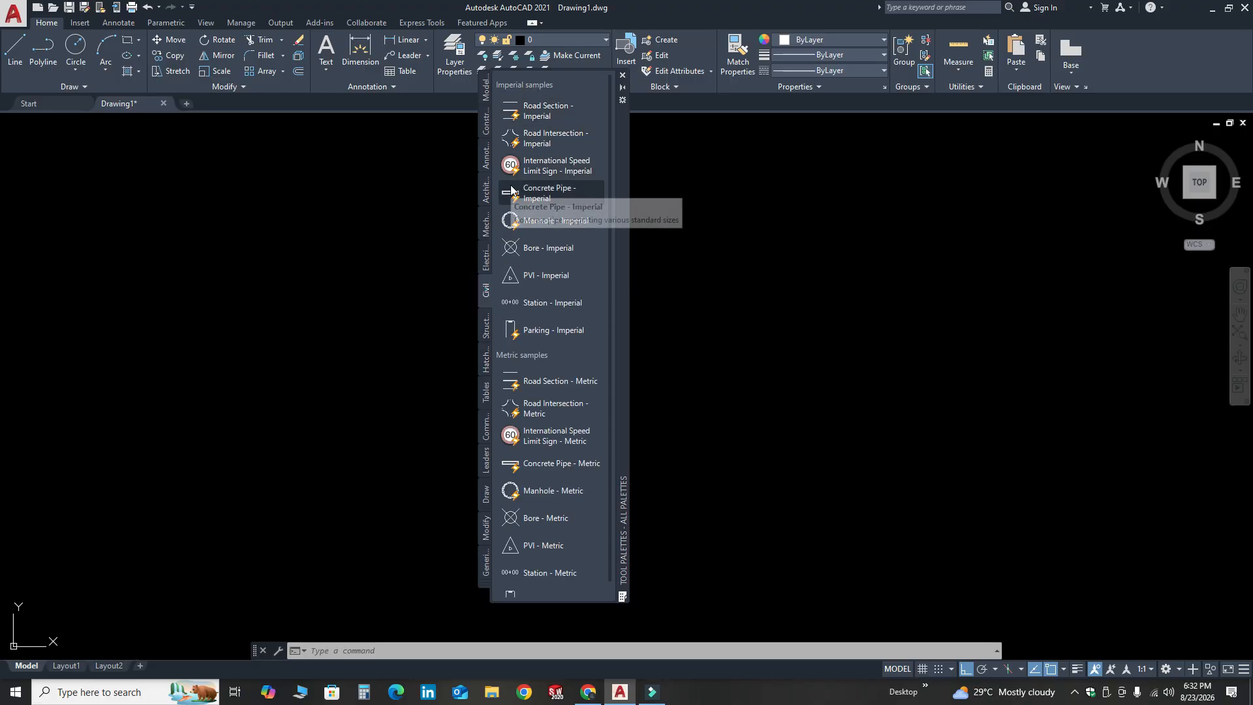
left_click(486, 159)
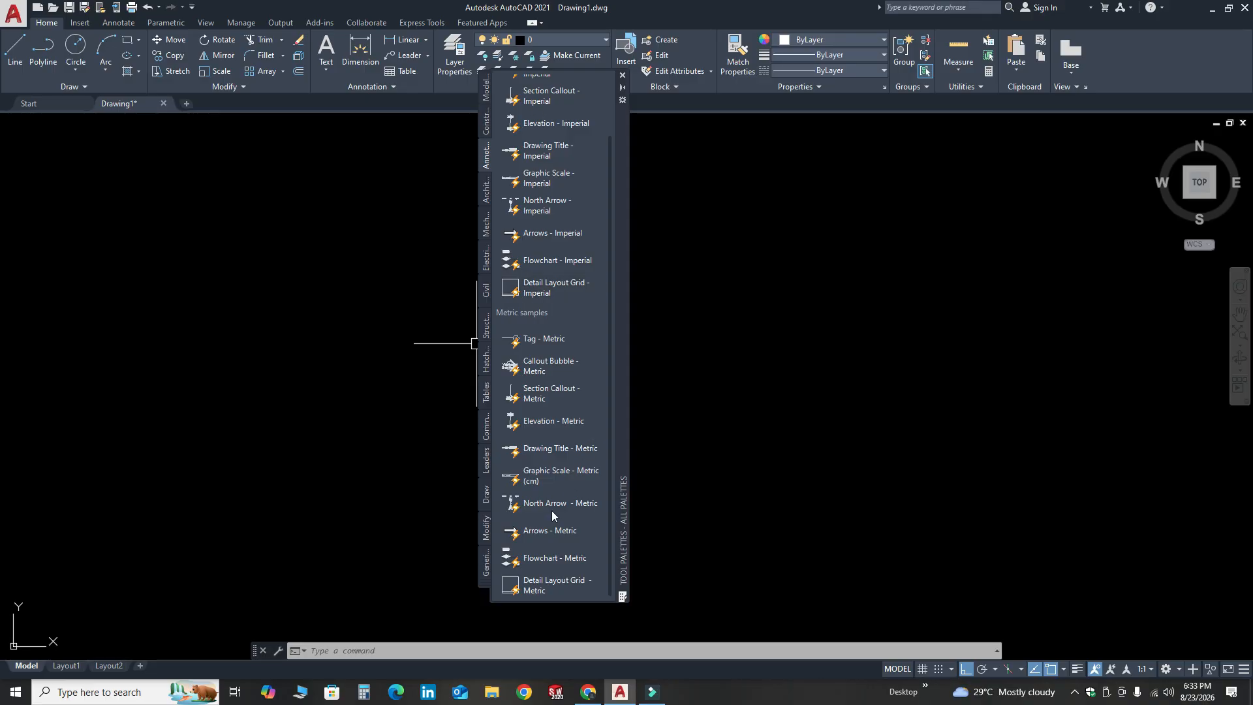
- Insert the Arrows - Metric block from the Annotation palette into the empty drawing and close the Tool Palettes
left_click(535, 535)
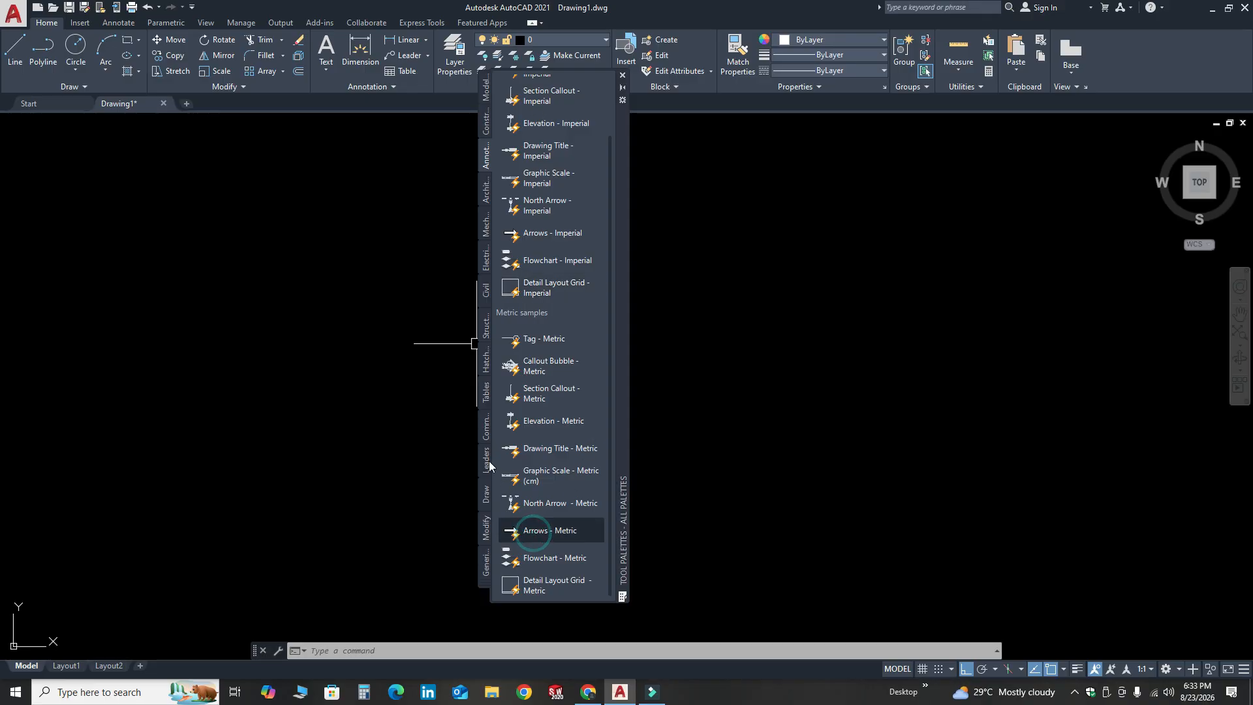
left_click(358, 297)
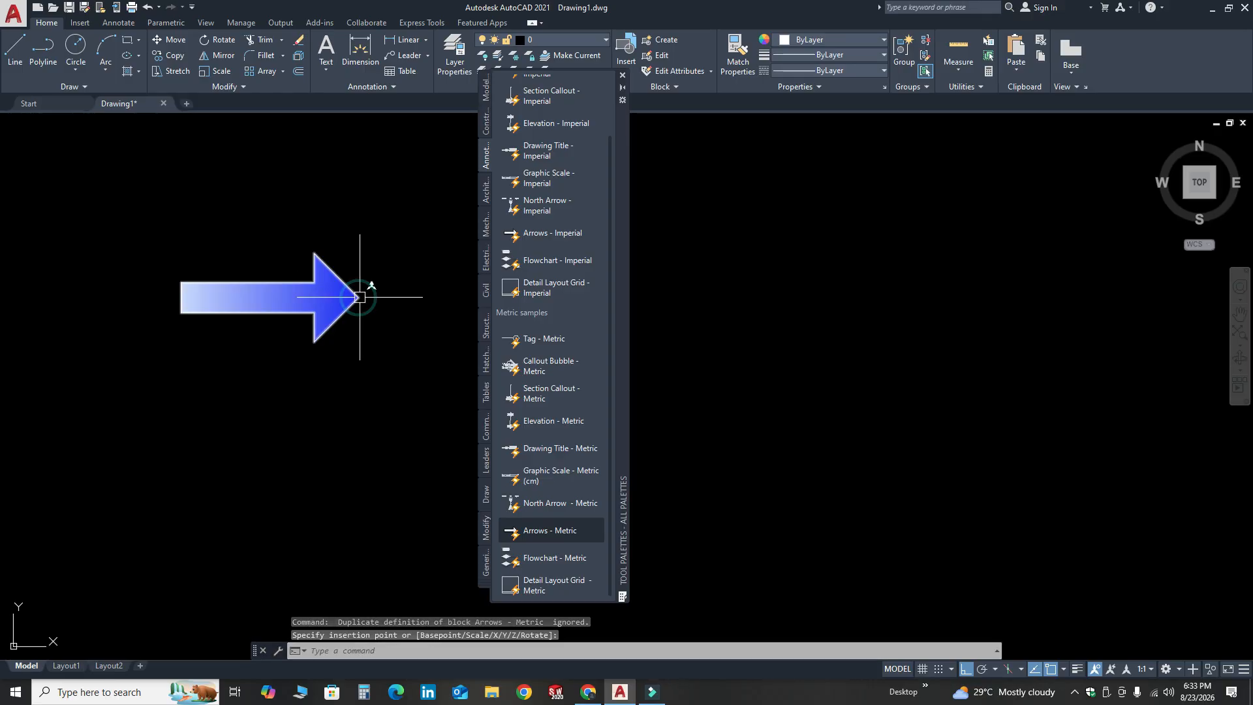
left_click(622, 76)
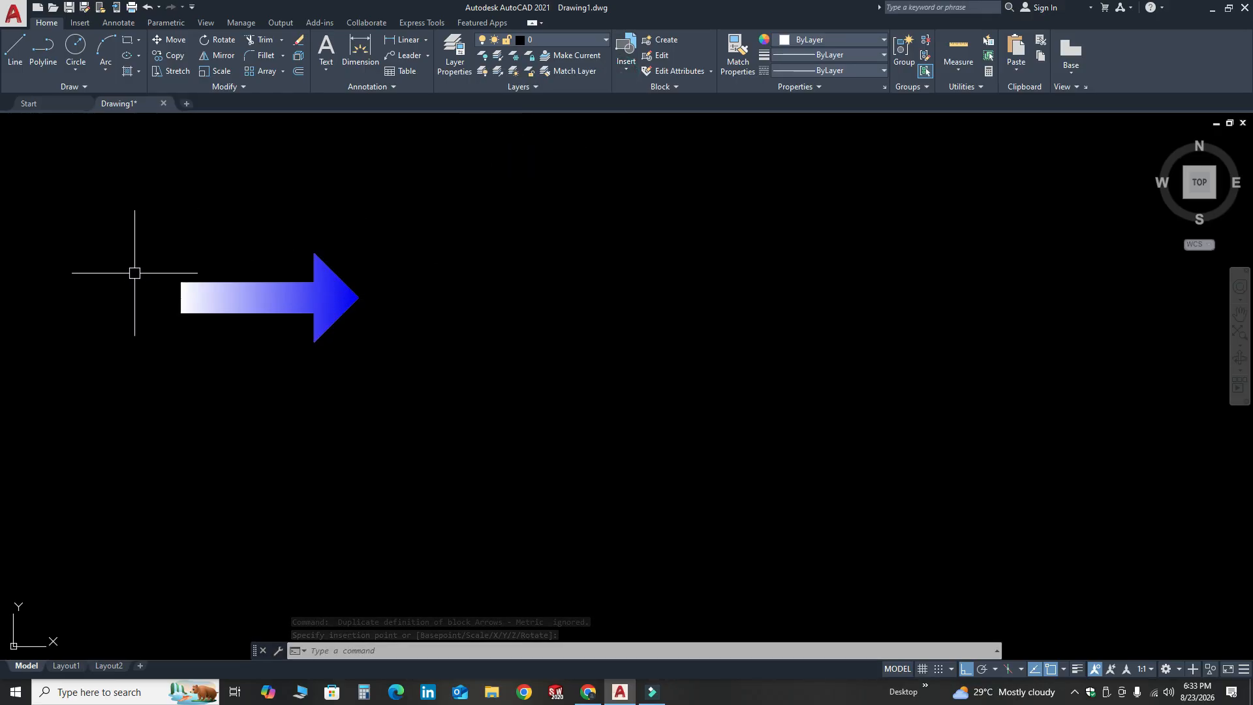
- Flip the inserted arrow about its tip several times, dismissing the block definition editor, and leave it pointing right
scroll(117, 278, "up", 4)
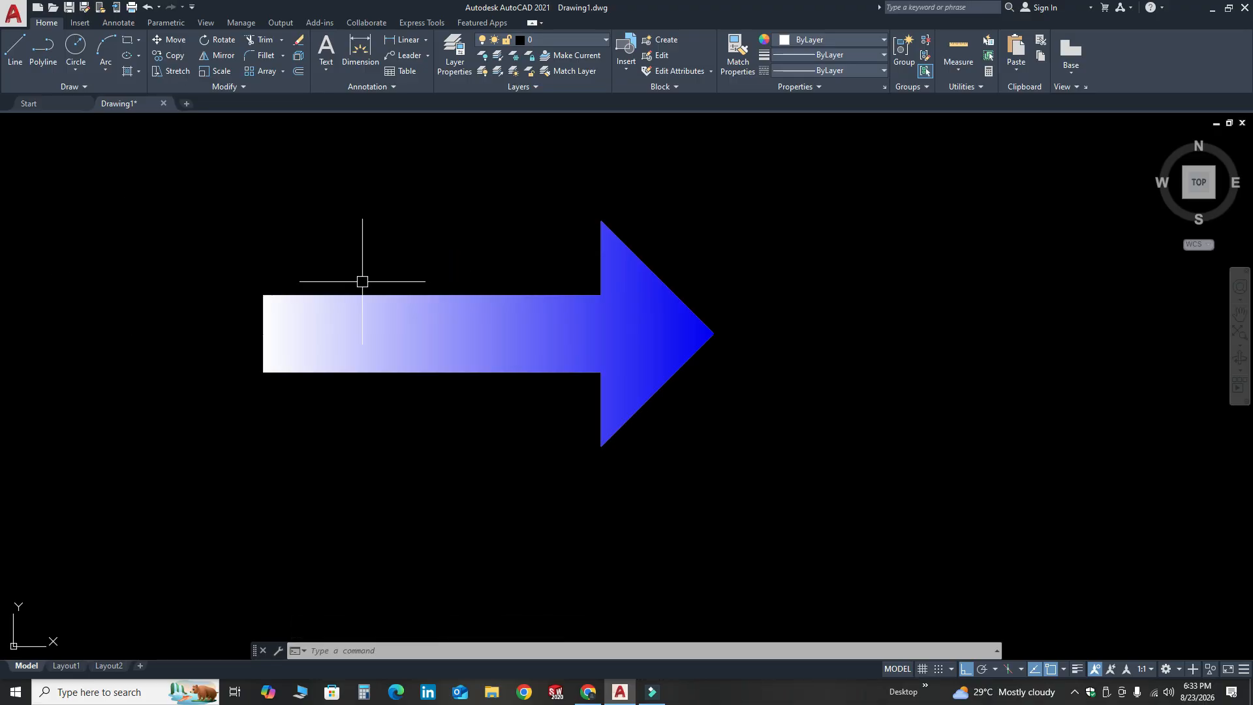
left_click(374, 295)
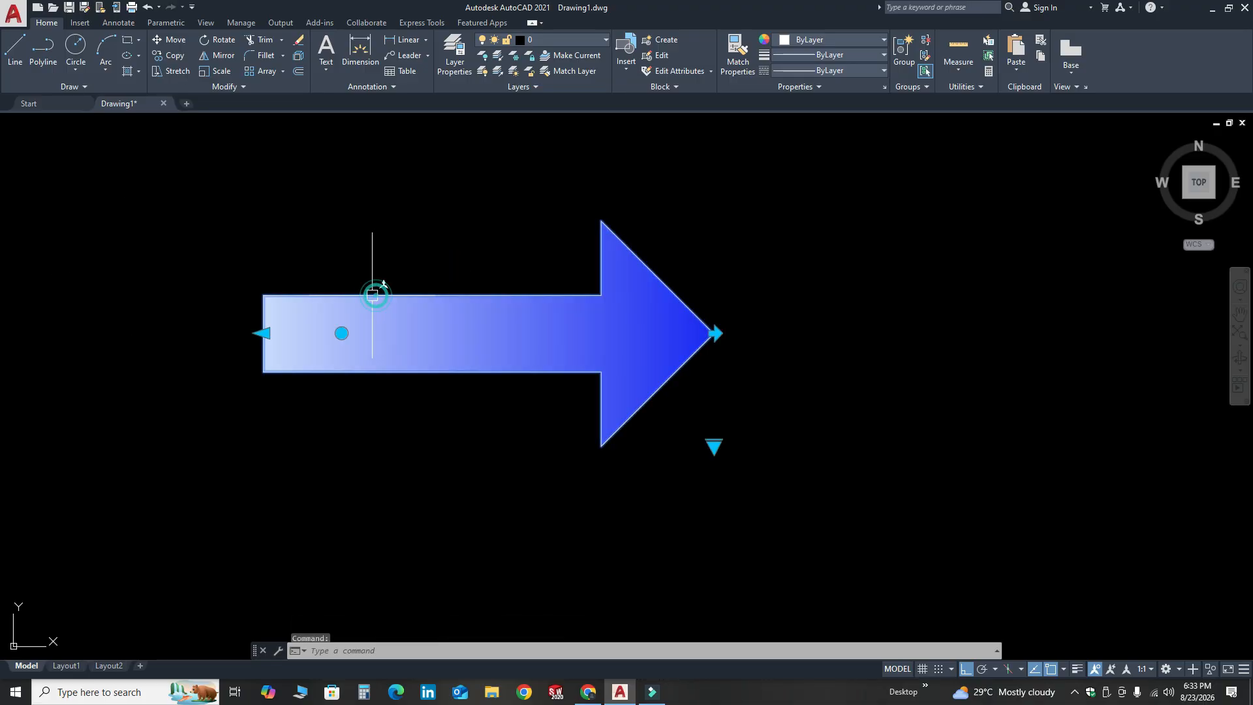
left_click(714, 332)
left_click(715, 333)
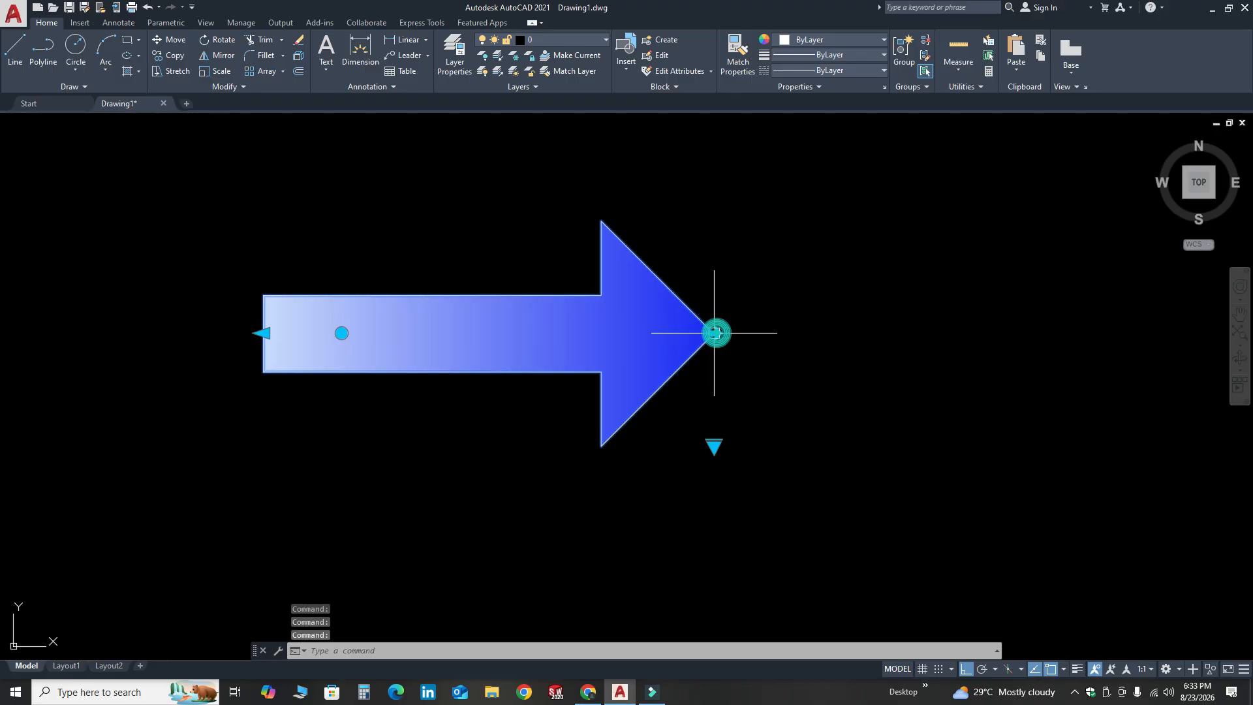
left_click(714, 333)
double_click(714, 332)
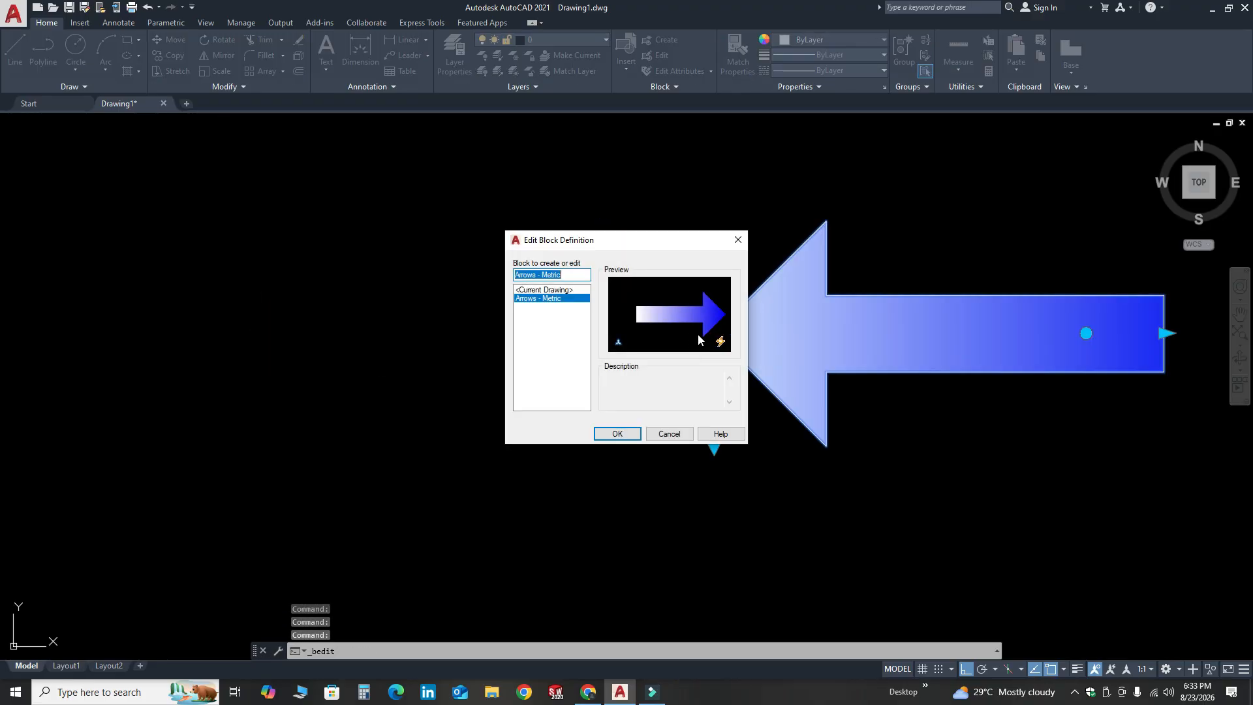
left_click(688, 440)
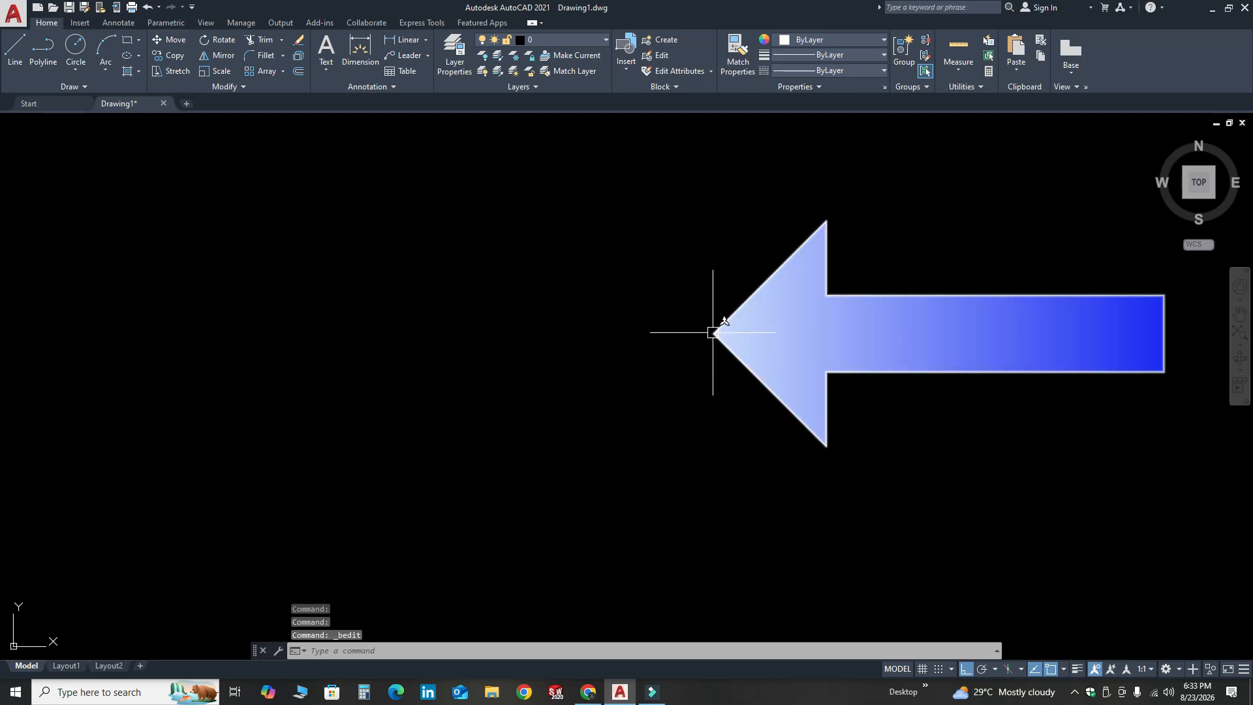
left_click(714, 333)
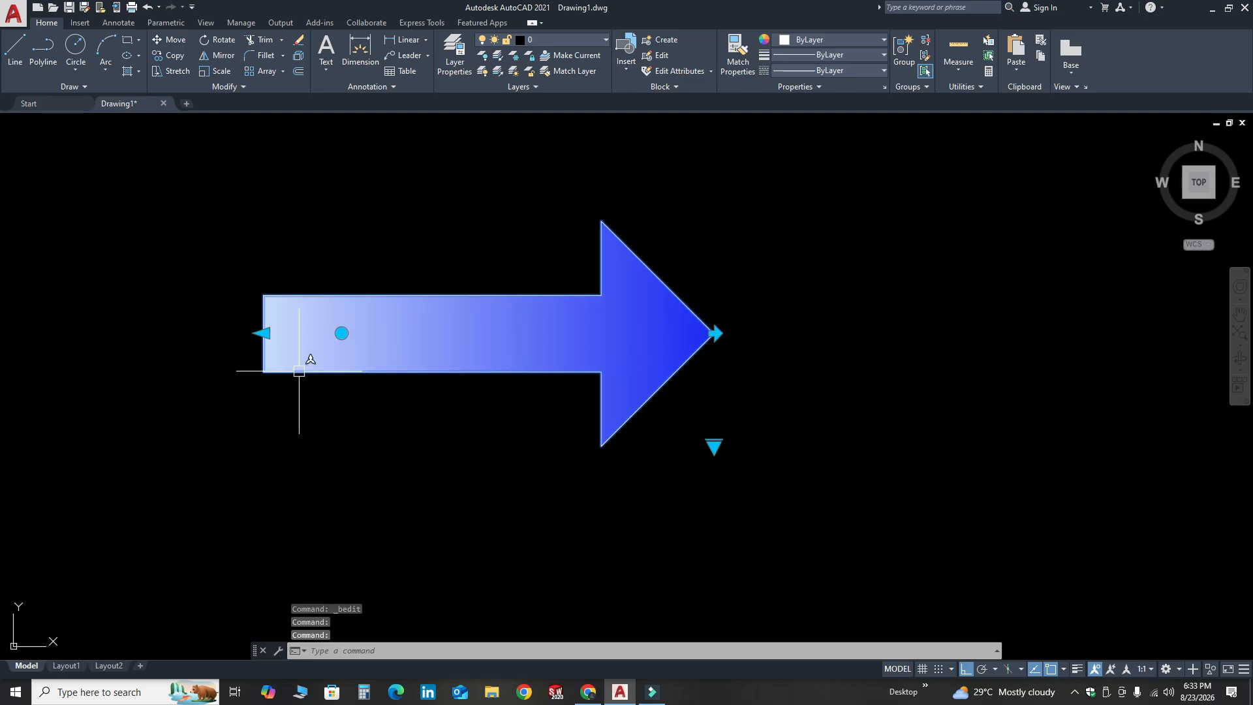
- Rotate the arrow freely about its tip with Ortho off, and undo the rotation
scroll(336, 407, "down", 2)
left_click(340, 361)
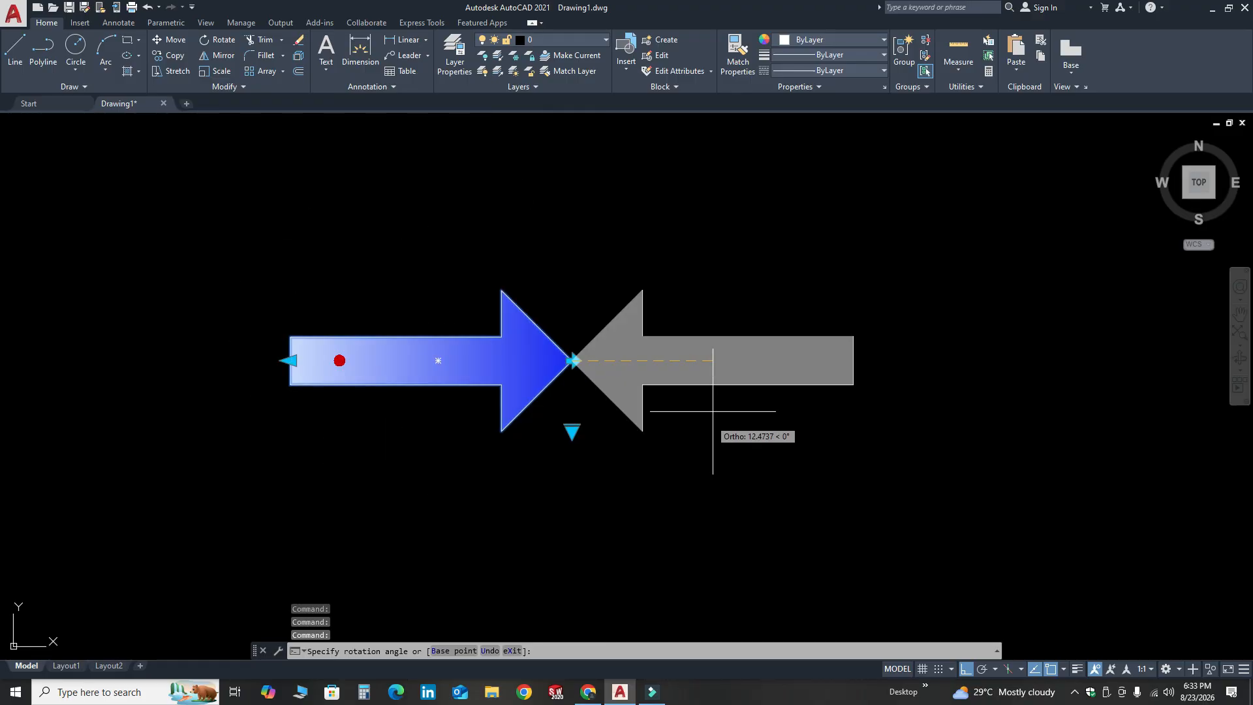
left_click(967, 669)
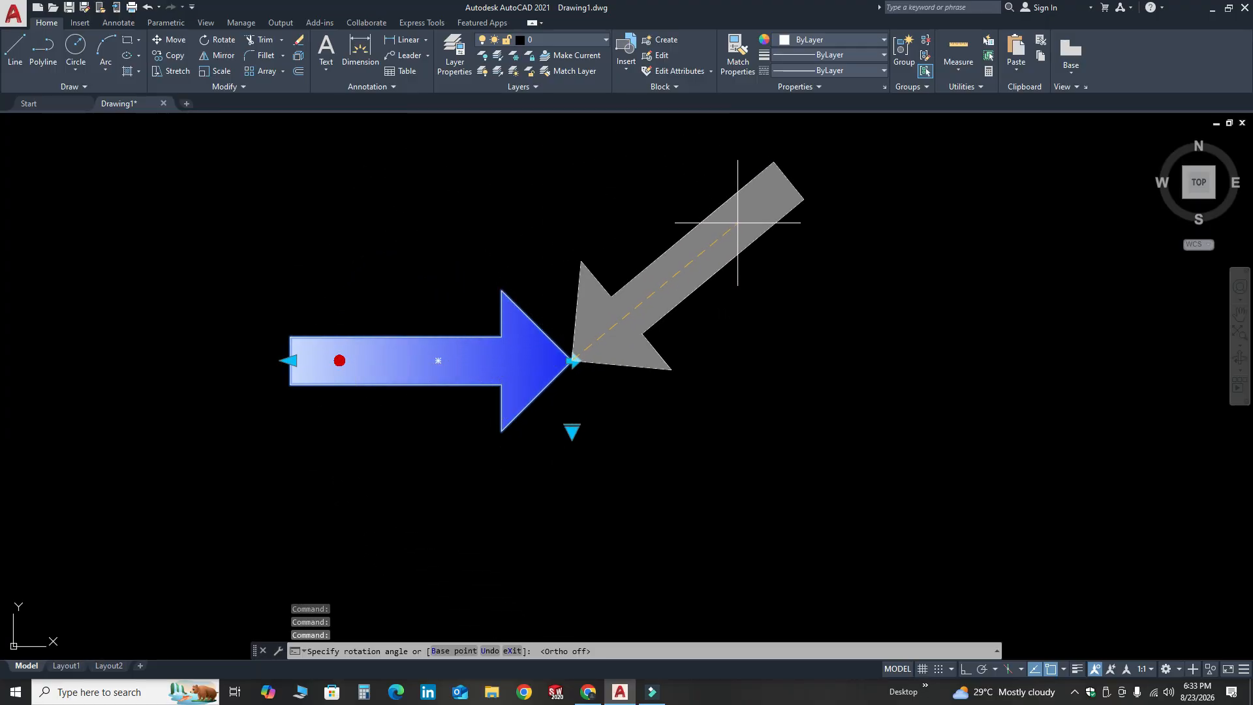
left_click(332, 216)
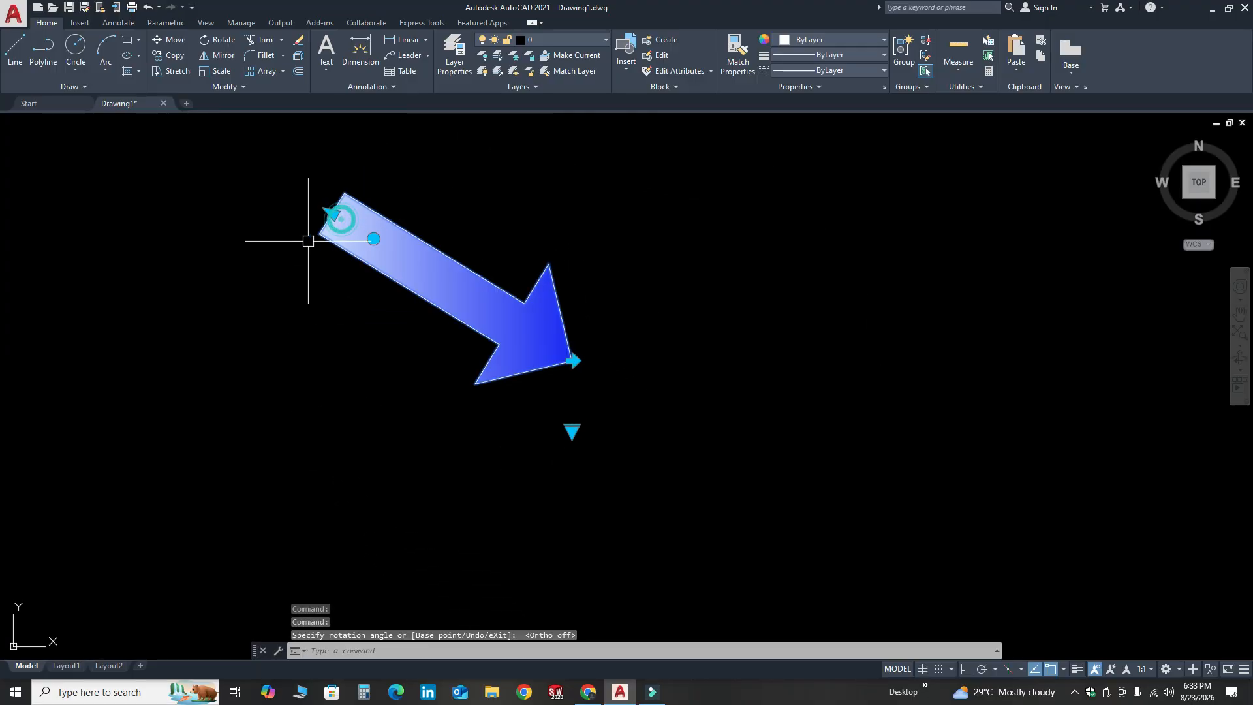
key("Escape")
key("ctrl+z")
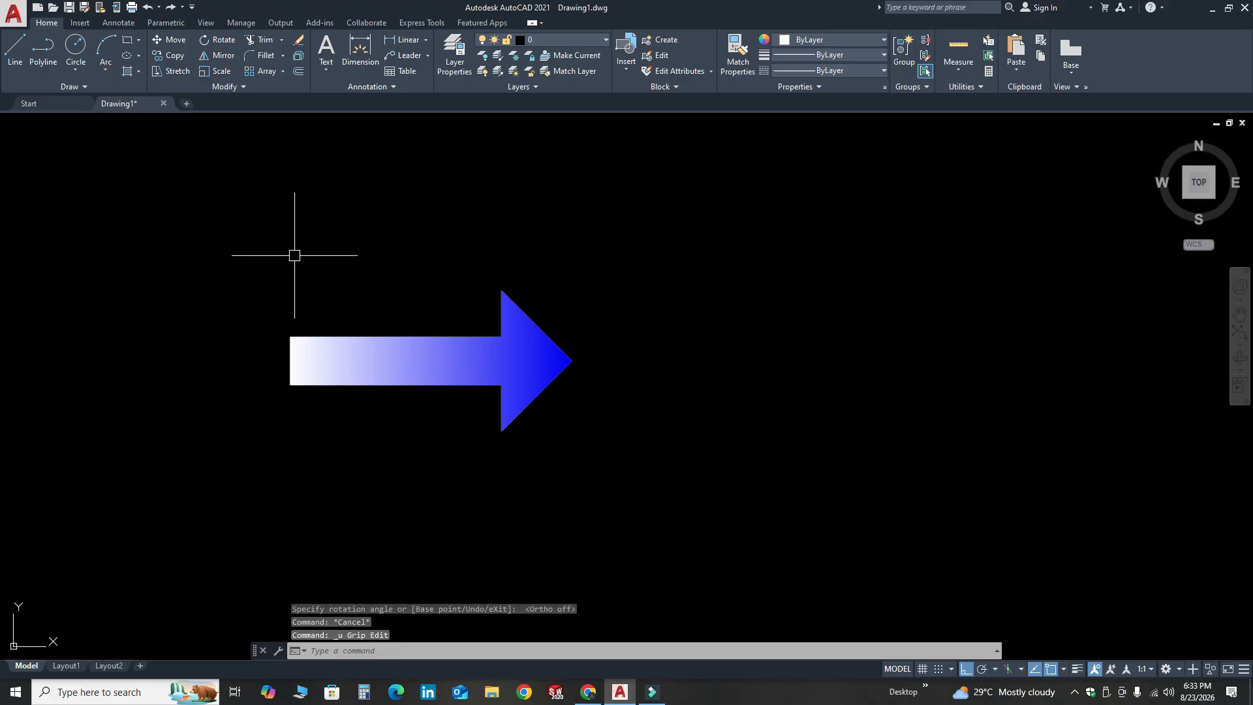
- Lengthen the arrow by stretching its tail end straight out to the left
left_click(294, 359)
left_click(290, 360)
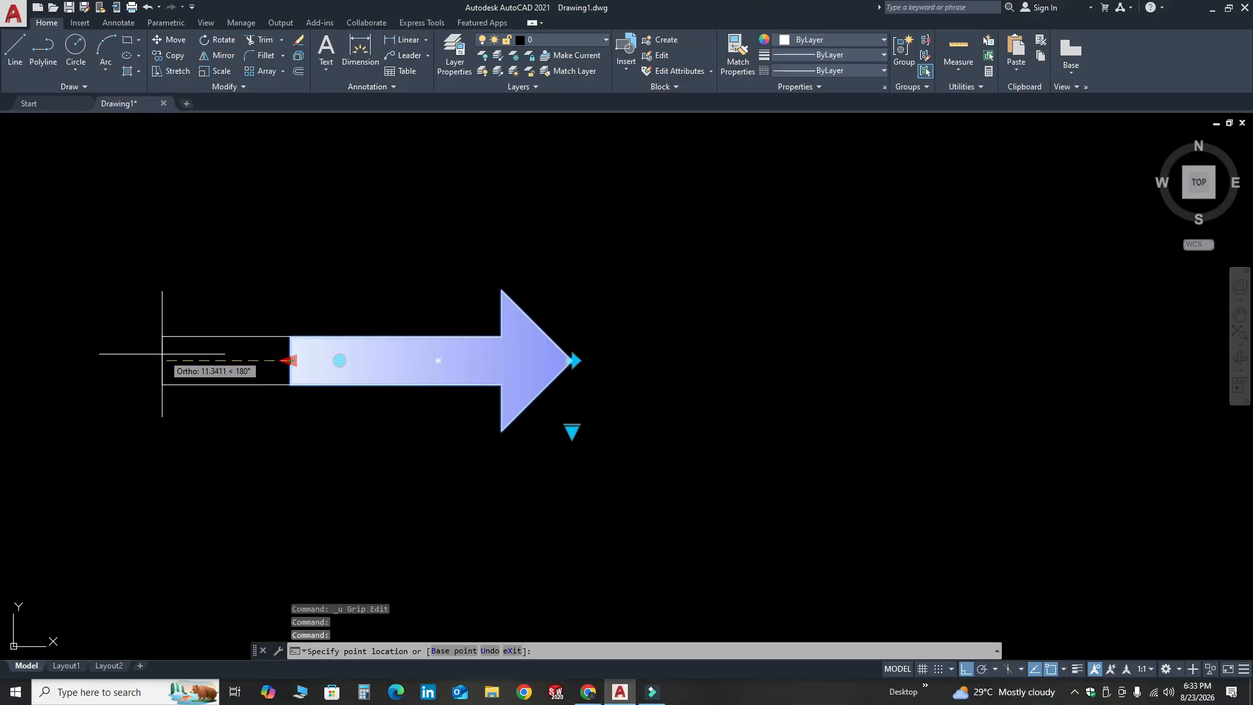
left_click(125, 360)
key("Escape")
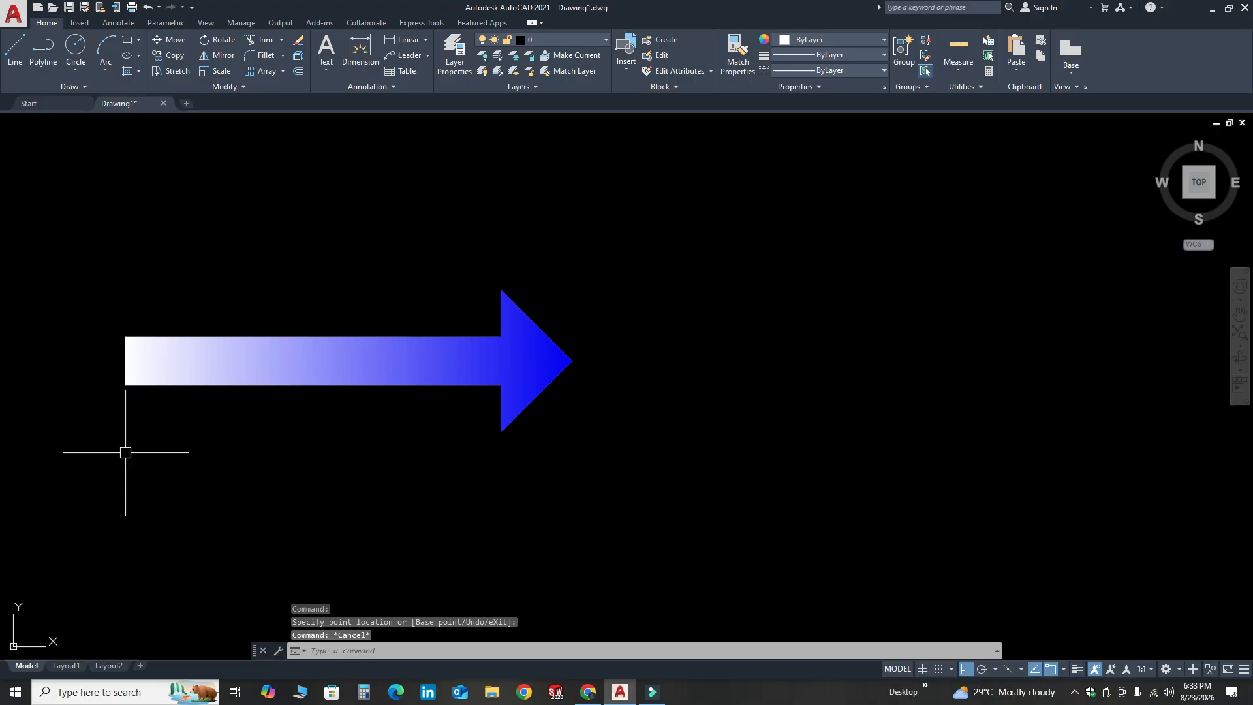
- Try to shorten the arrow by moving its tail end toward the head, and undo the edit
left_click(141, 365)
left_click(125, 360)
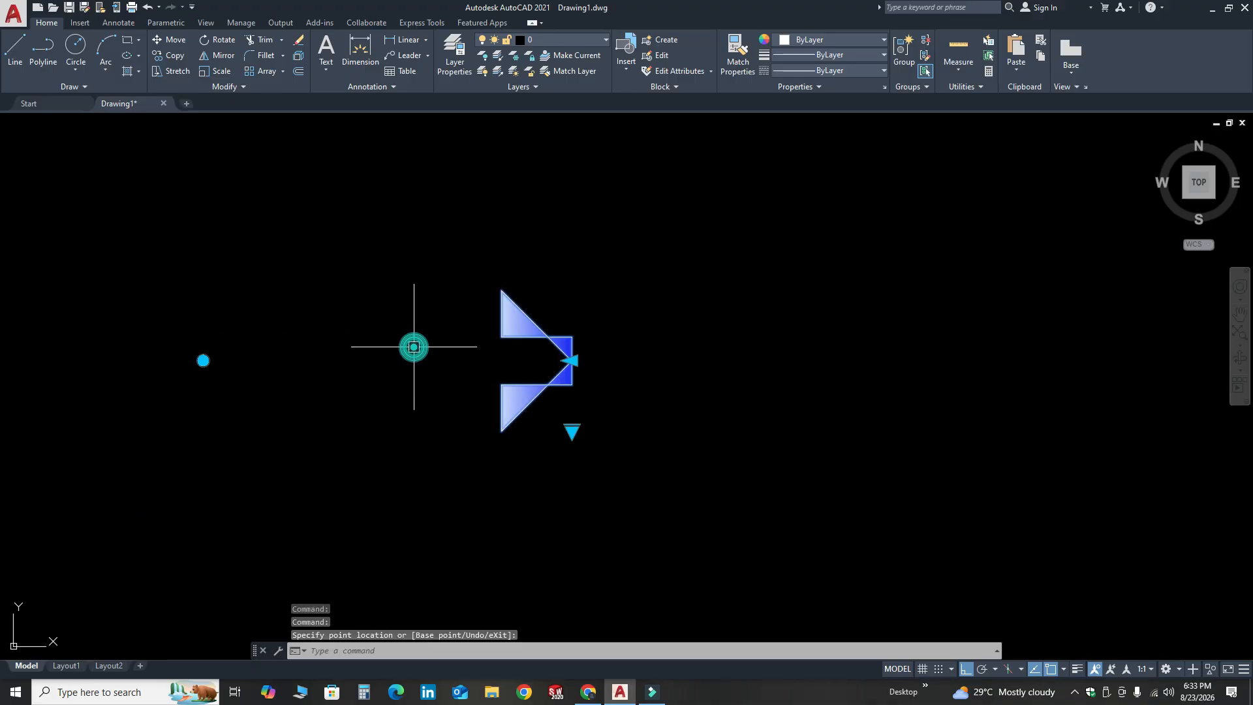
key("ctrl+z")
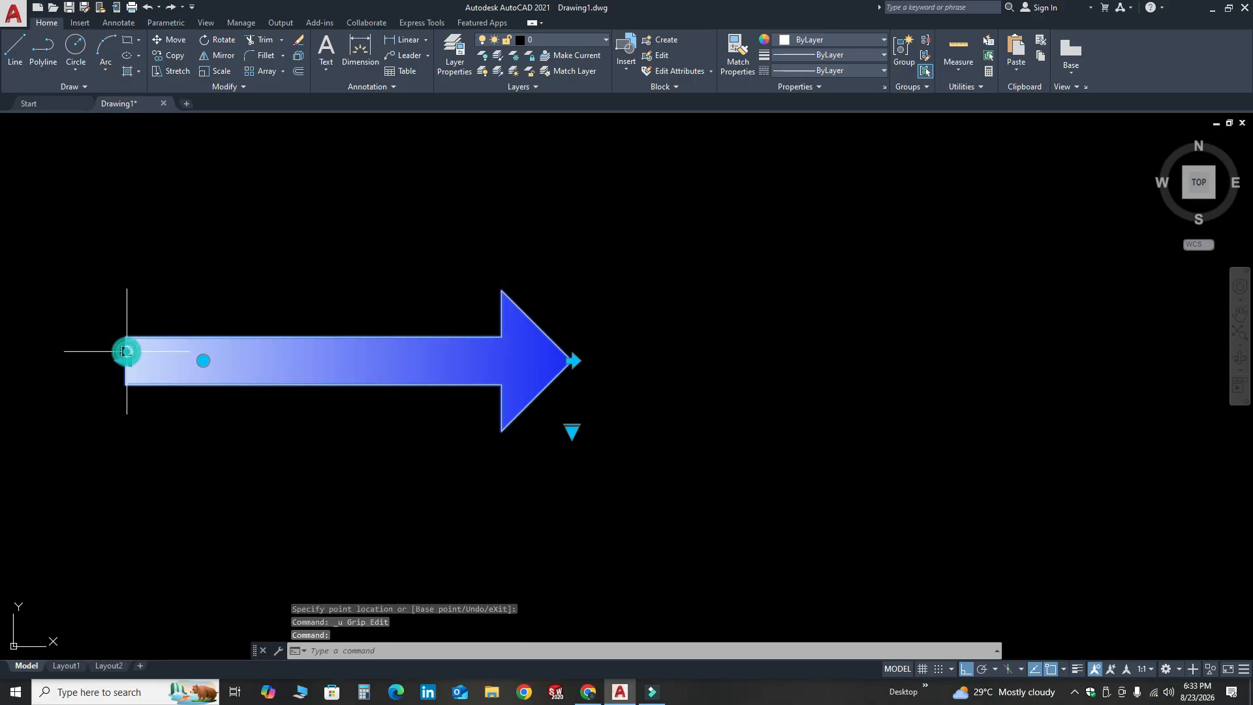
- Stretch the arrow's tail end even further left, and undo both lengthening edits
left_click(126, 359)
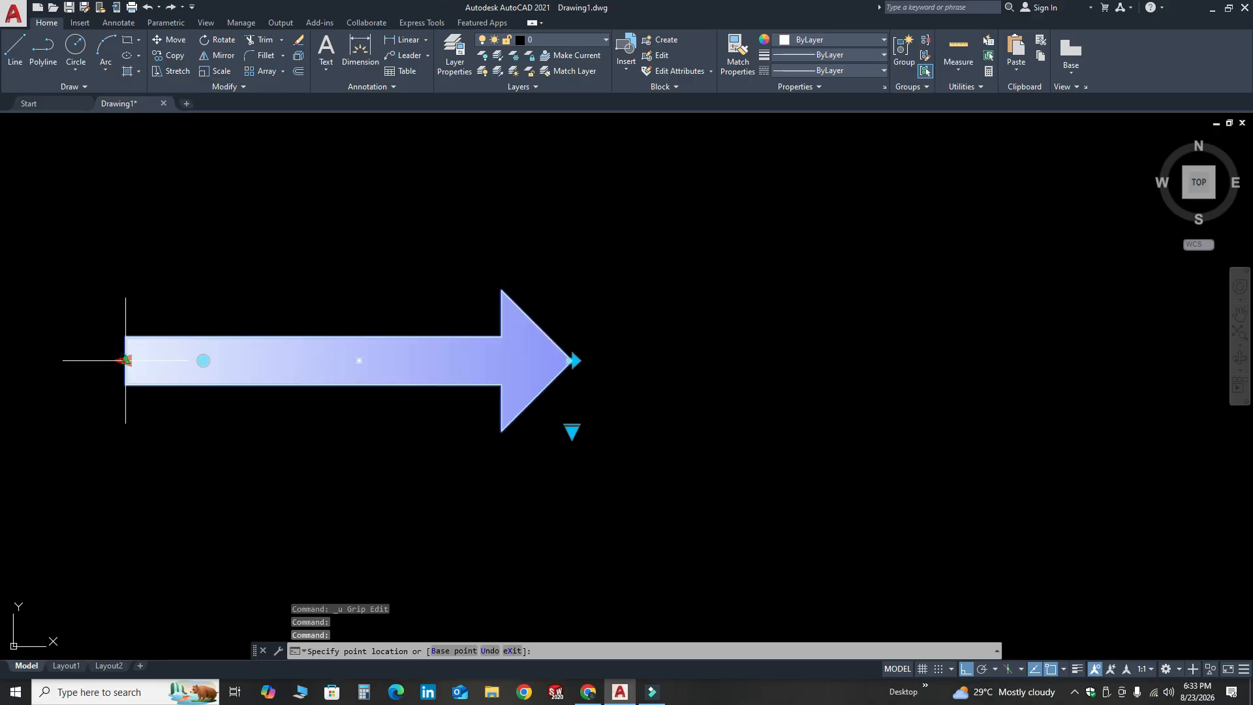
left_click(48, 372)
key("Escape")
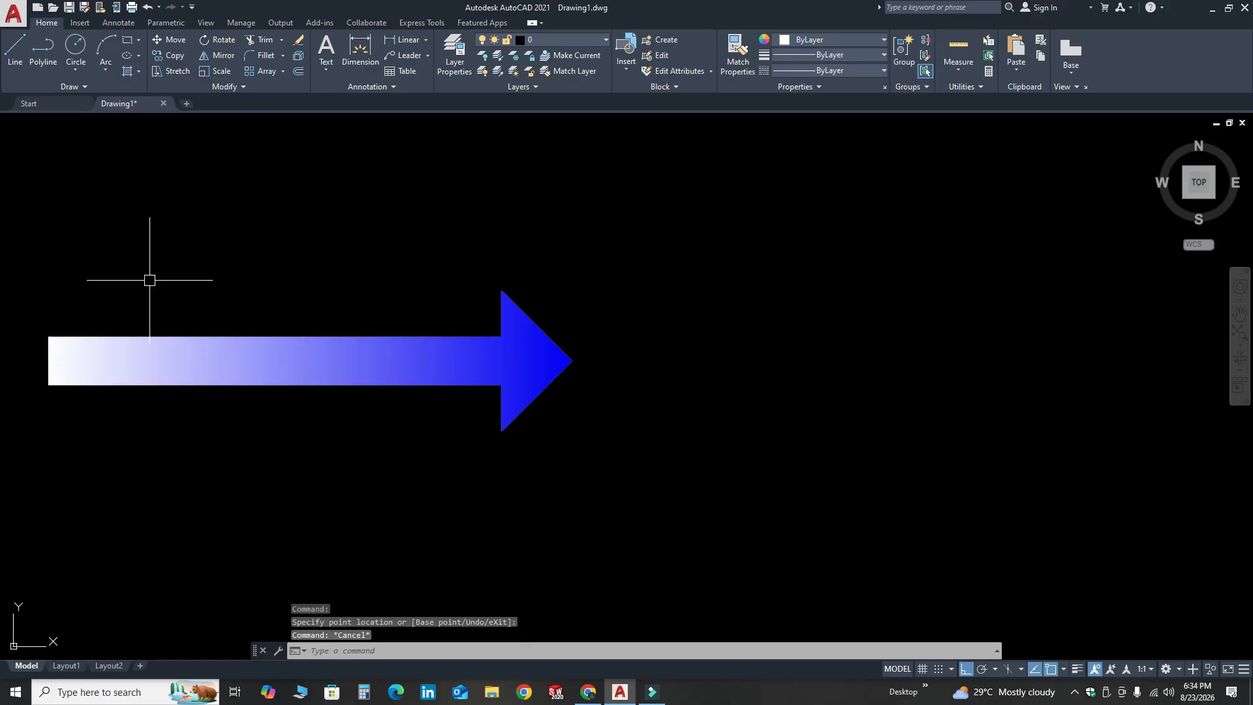
key("ctrl+z")
key("ctrl+z")
- Copy the arrow twice straight to the right to make a horizontal row of three arrows
scroll(148, 281, "down", 2)
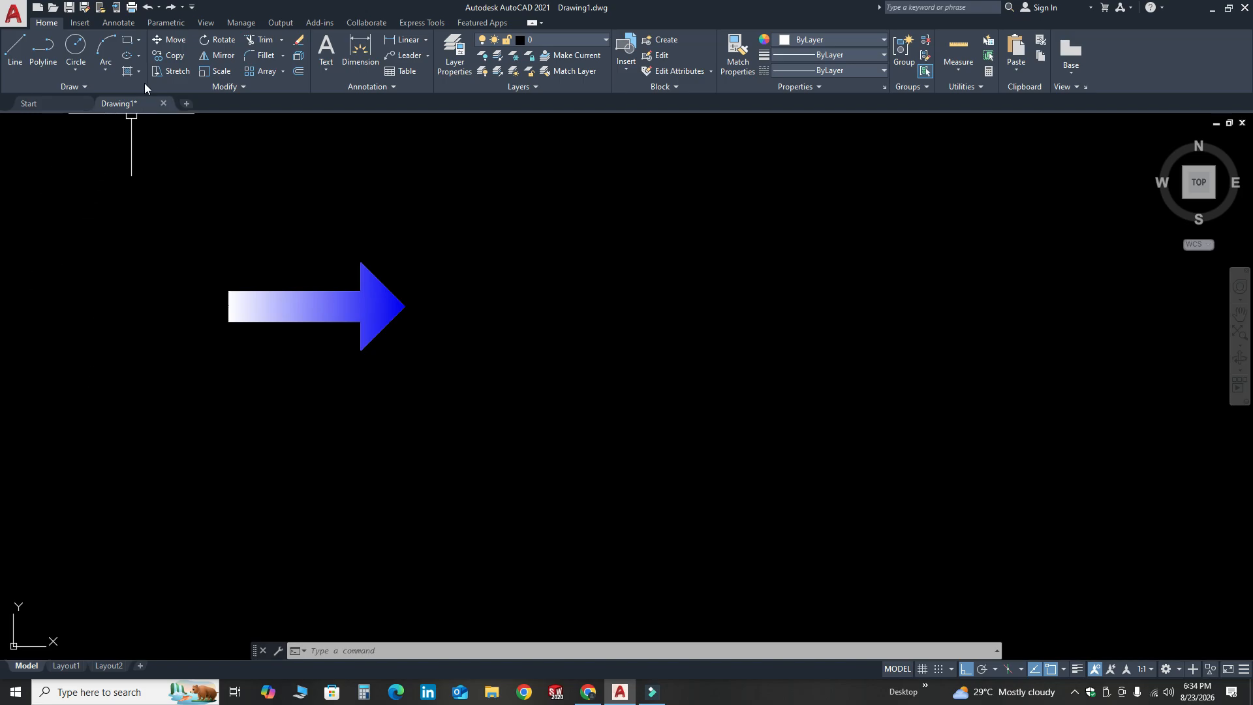
left_click(158, 56)
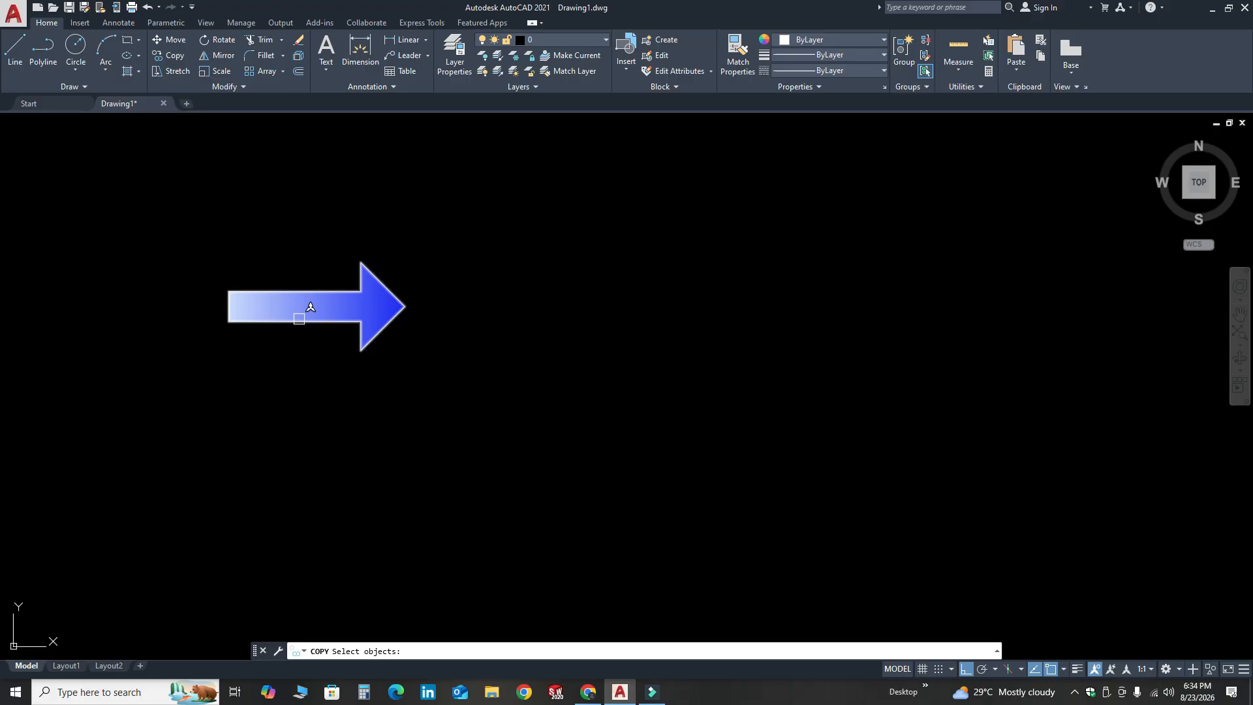
left_click(298, 319)
key("Return")
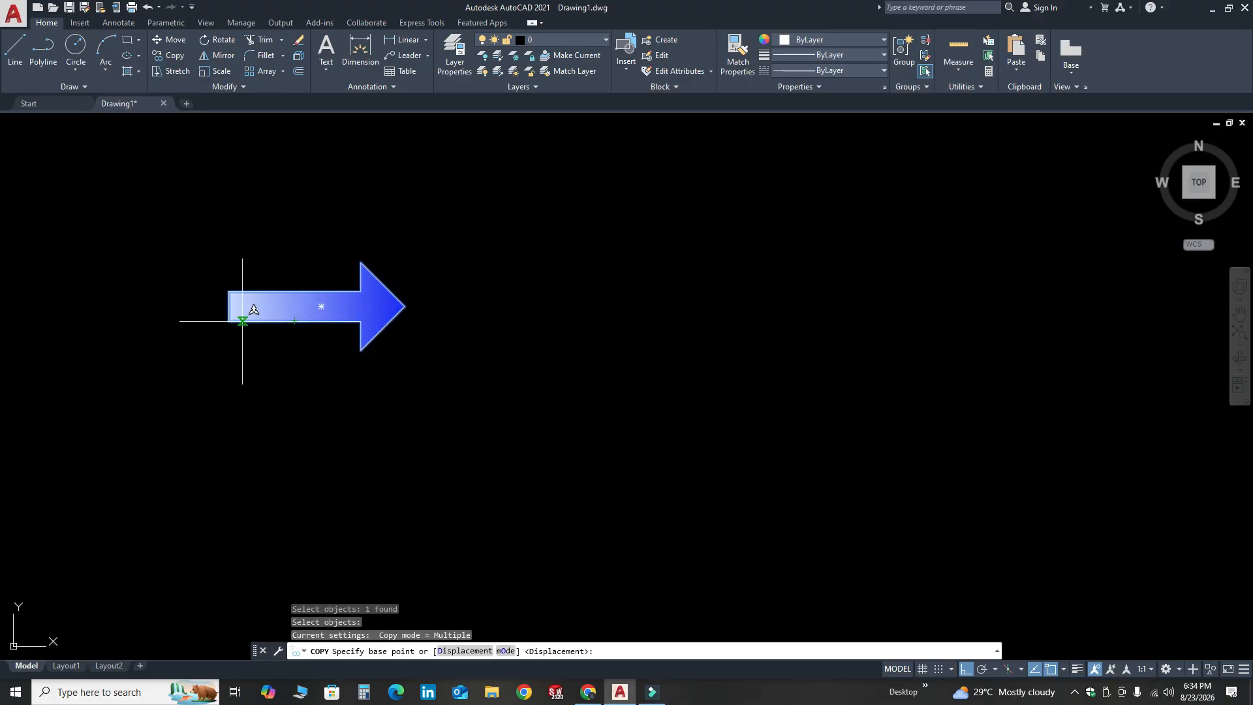
left_click(232, 321)
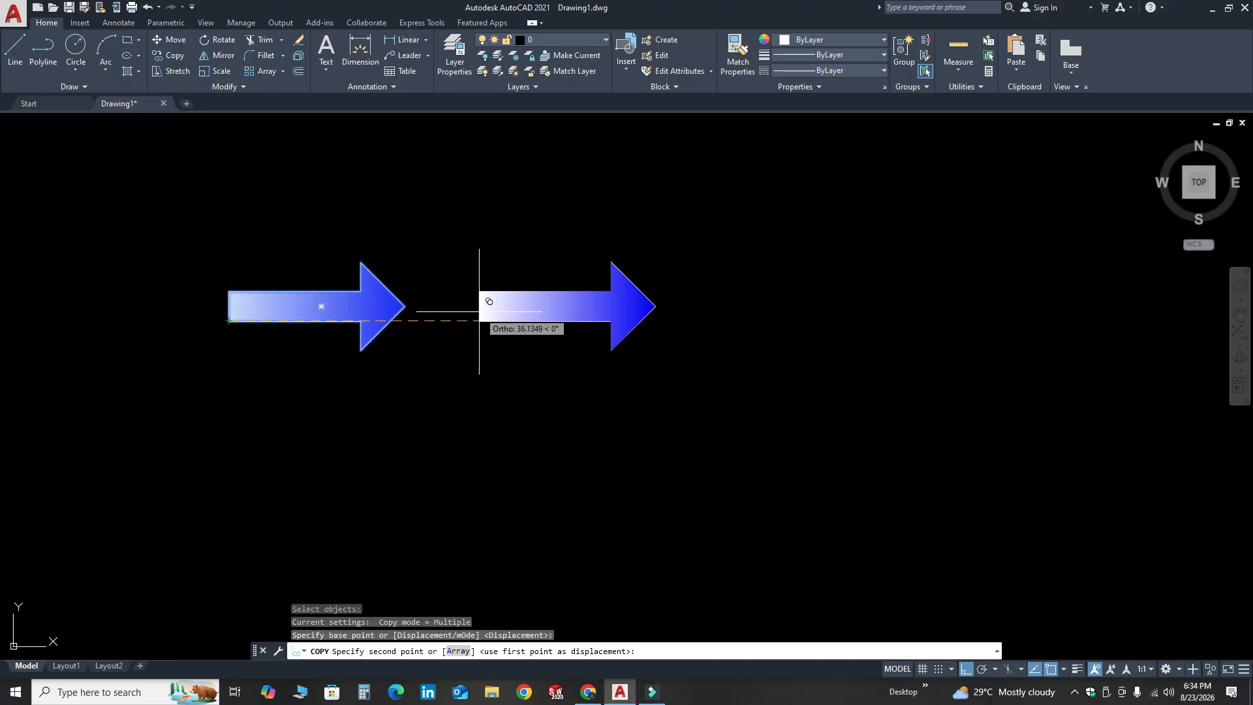
left_click(529, 312)
left_click(853, 308)
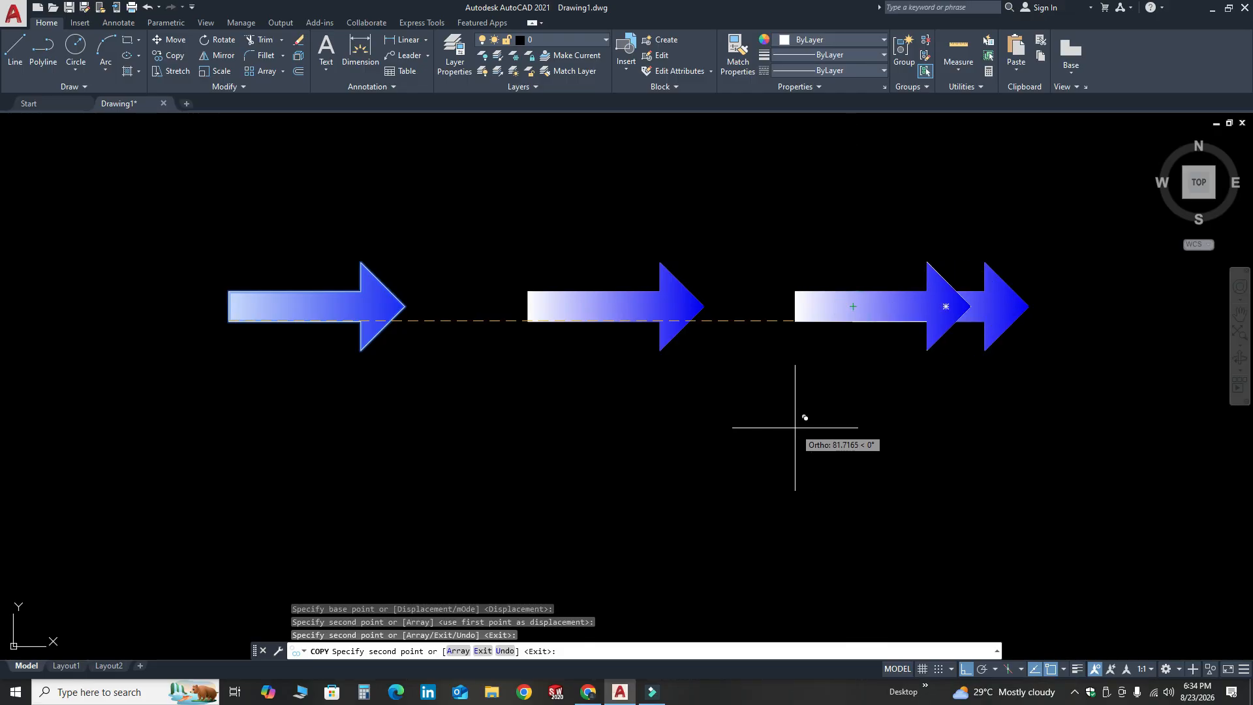
key("Escape")
- Copy all three arrows straight down together to form a second row below the first
left_click(979, 433)
left_click(224, 212)
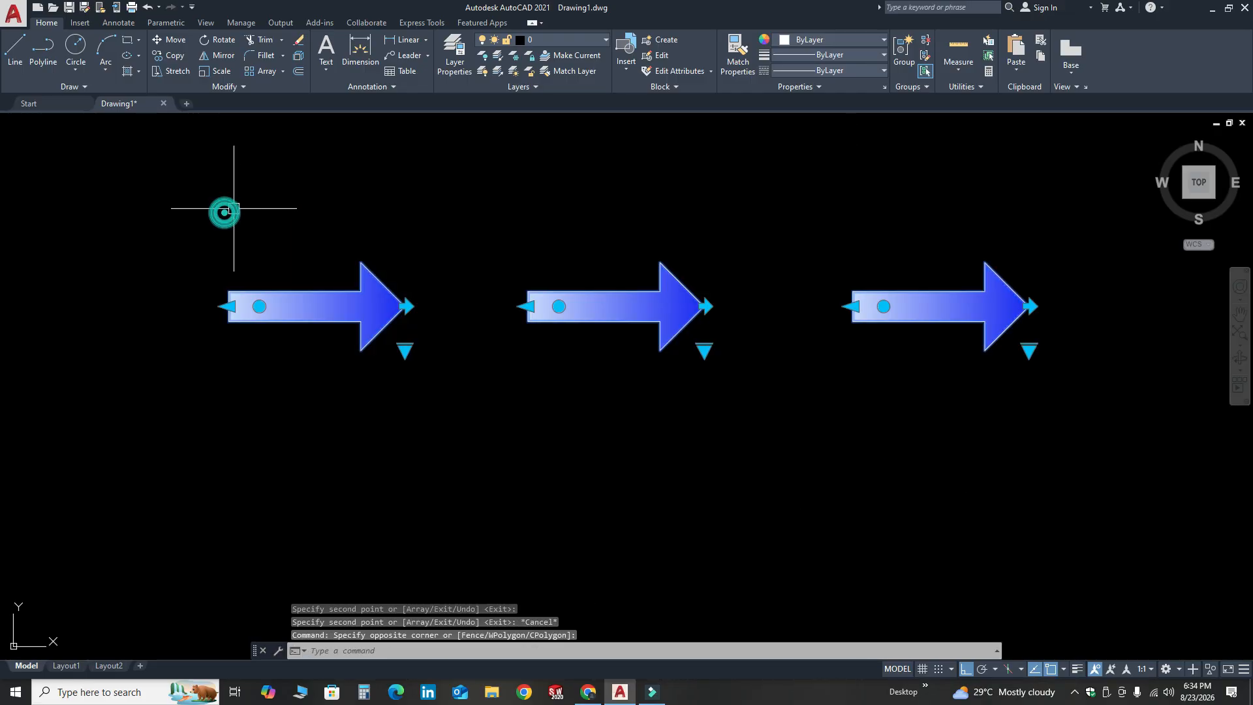
left_click(175, 56)
left_click(101, 157)
left_click(98, 349)
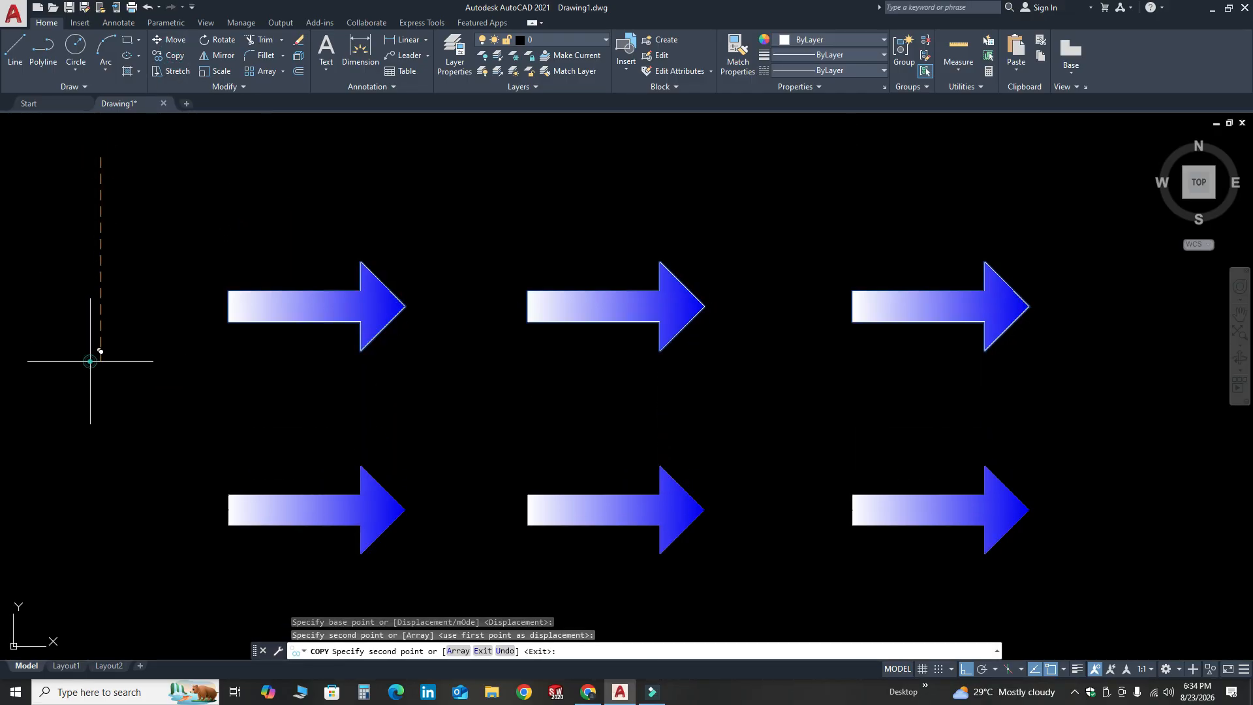
key("Escape")
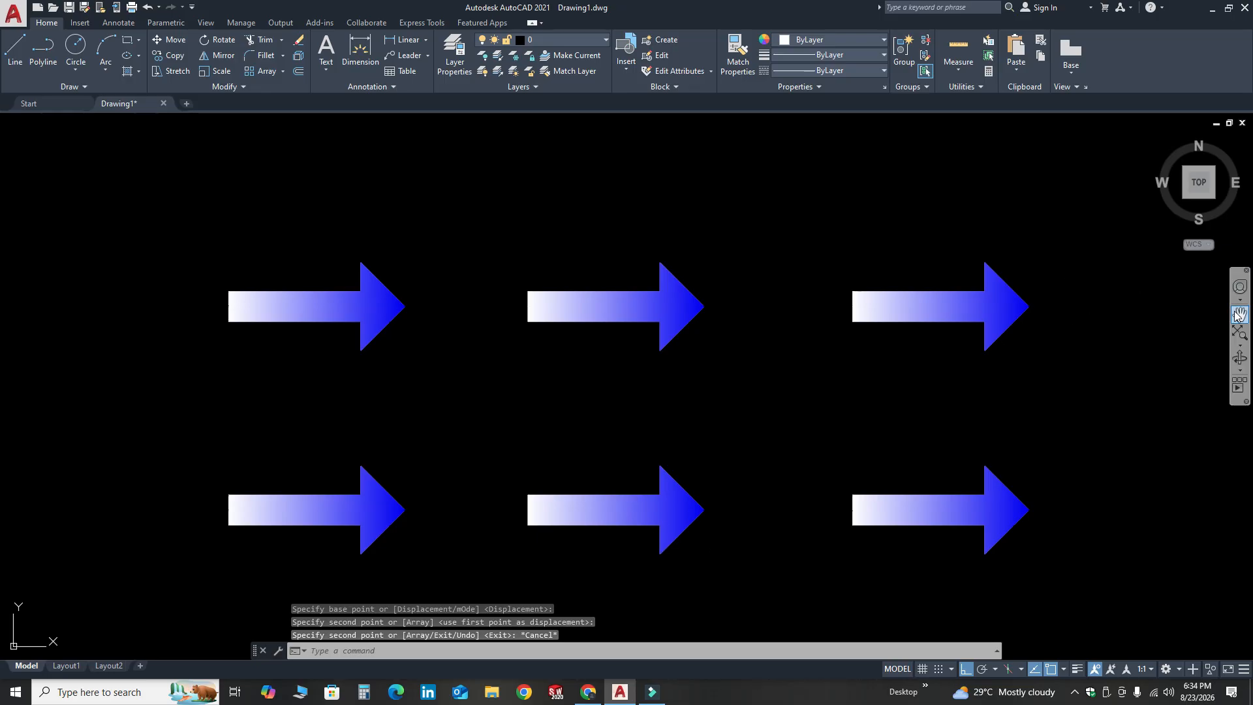
- Change the middle arrow of the upper row to the Arched shape
left_click(1238, 314)
left_click_drag(749, 439, 679, 414)
key("Escape")
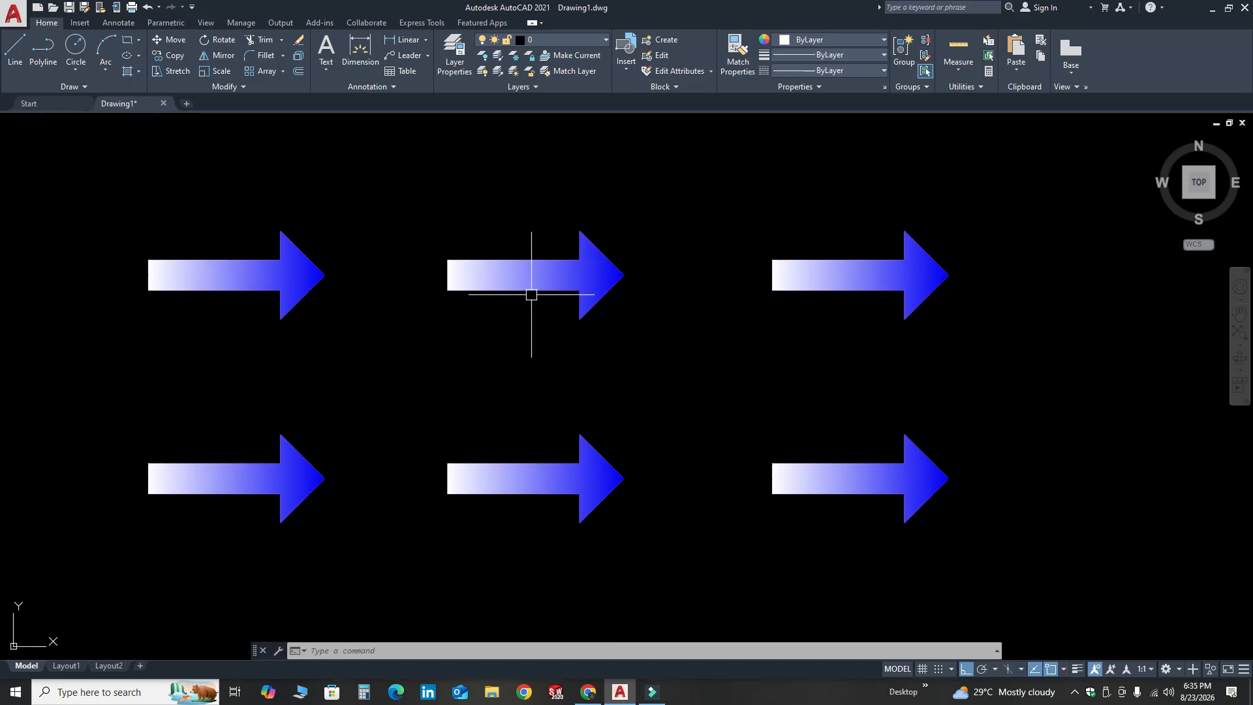
left_click(534, 281)
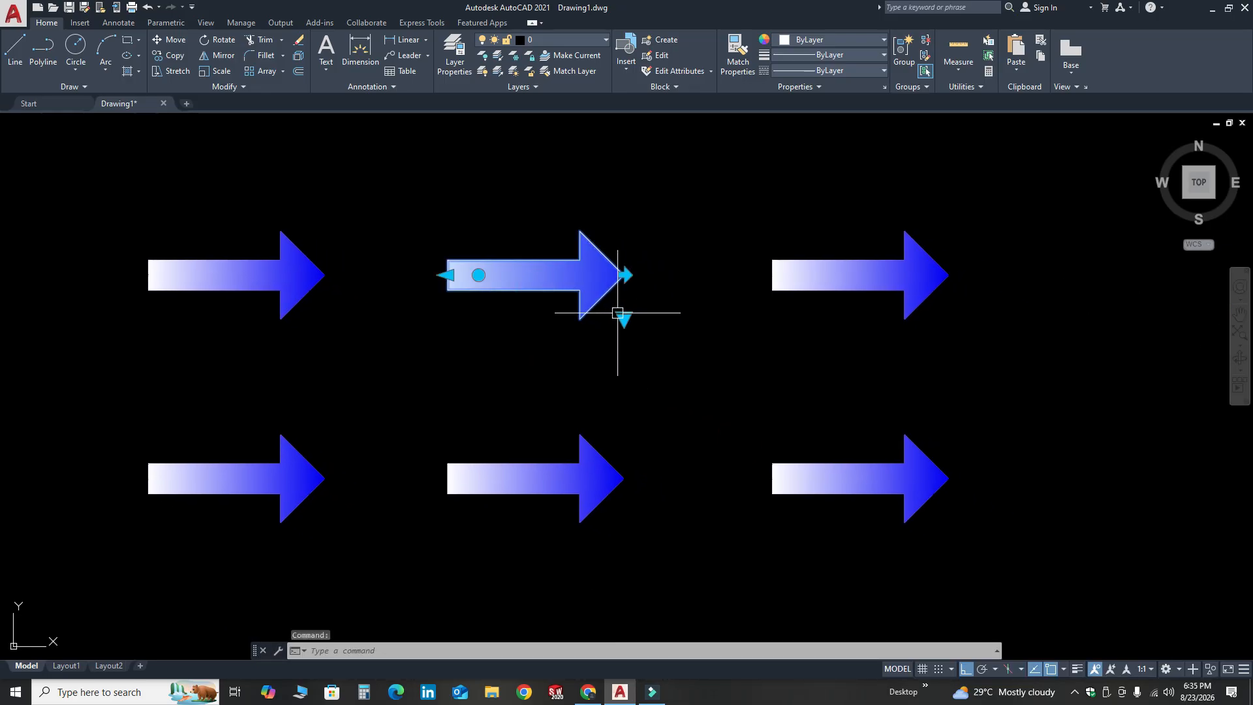
mouse_move(624, 318)
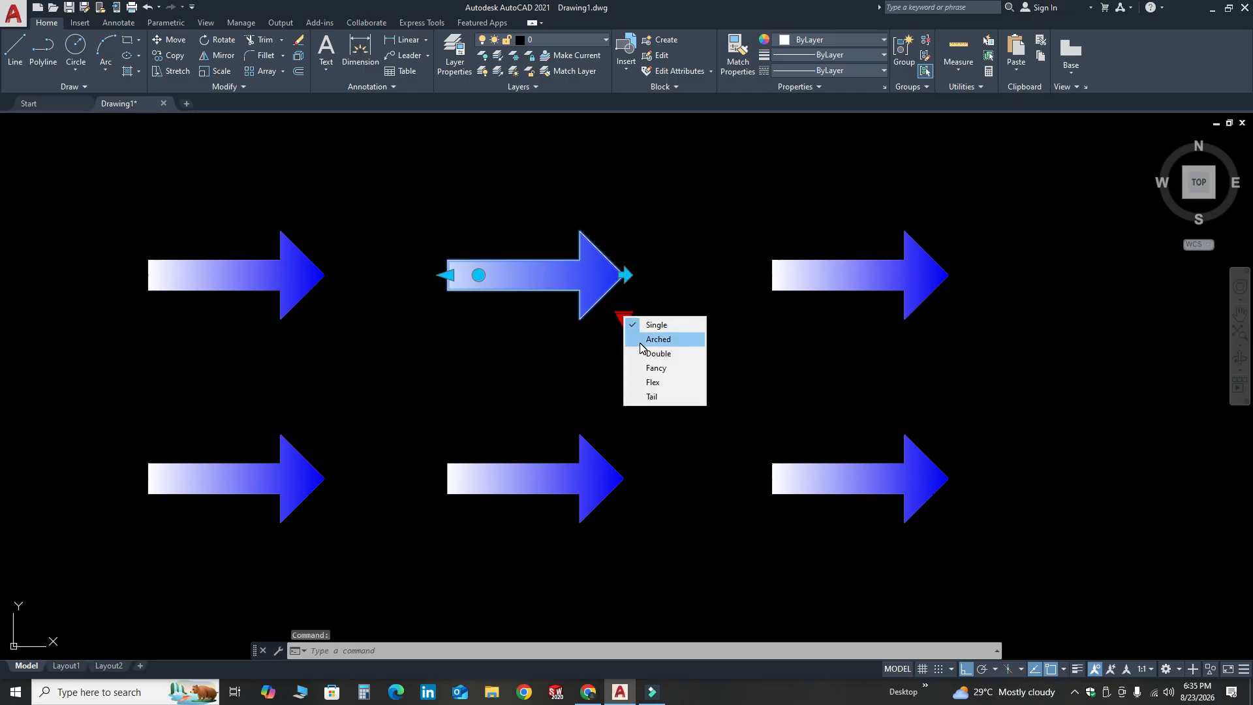
left_click(643, 340)
key("Escape")
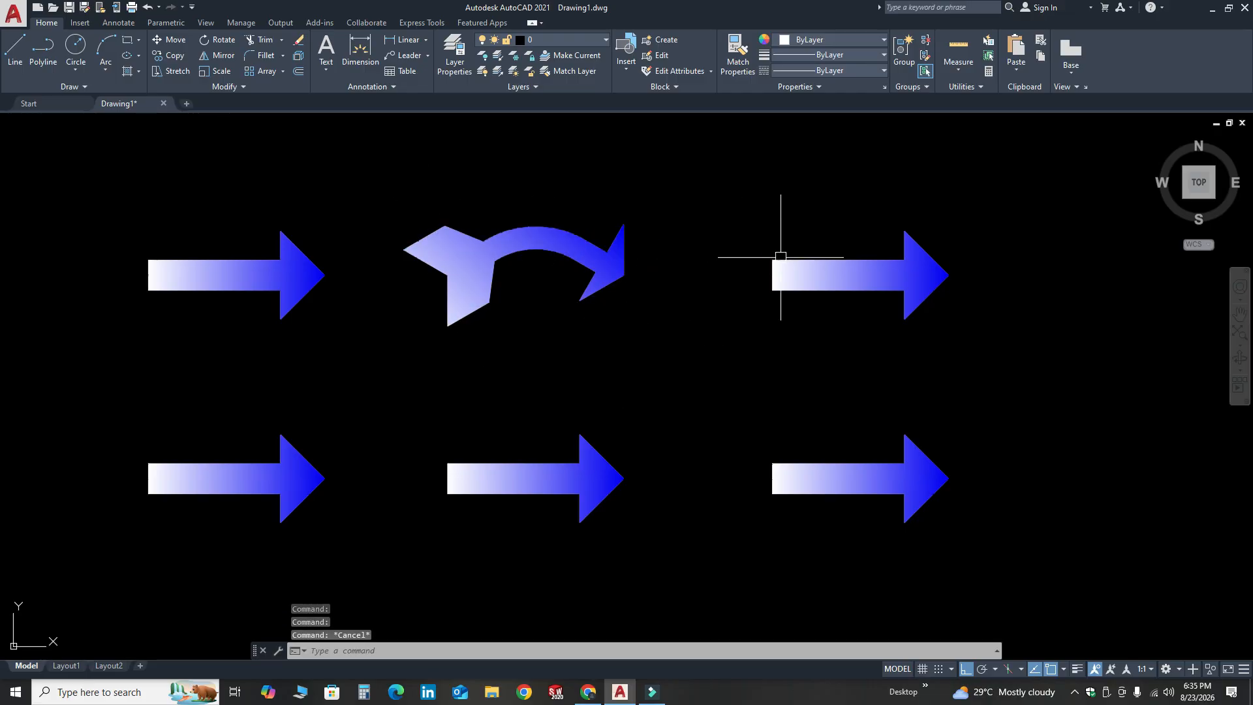
- Change the rightmost arrow of the upper row to the Double shape
left_click(820, 261)
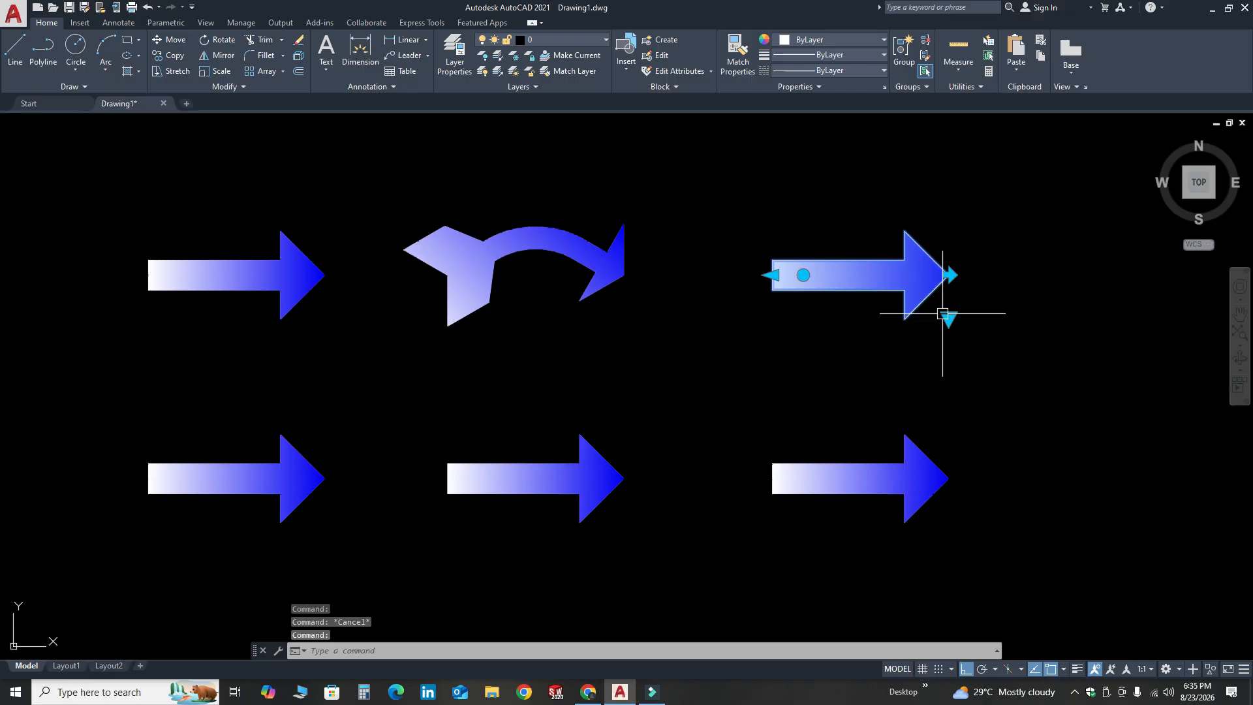
mouse_move(948, 319)
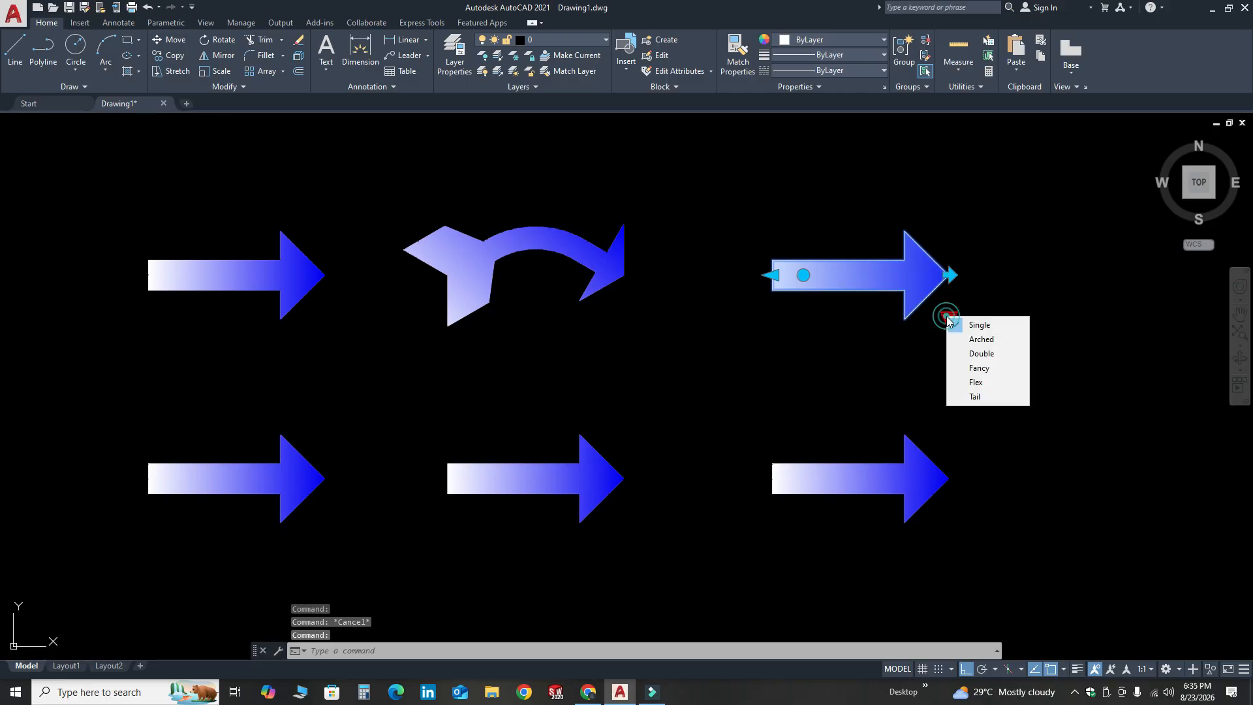
left_click(973, 356)
key("Escape")
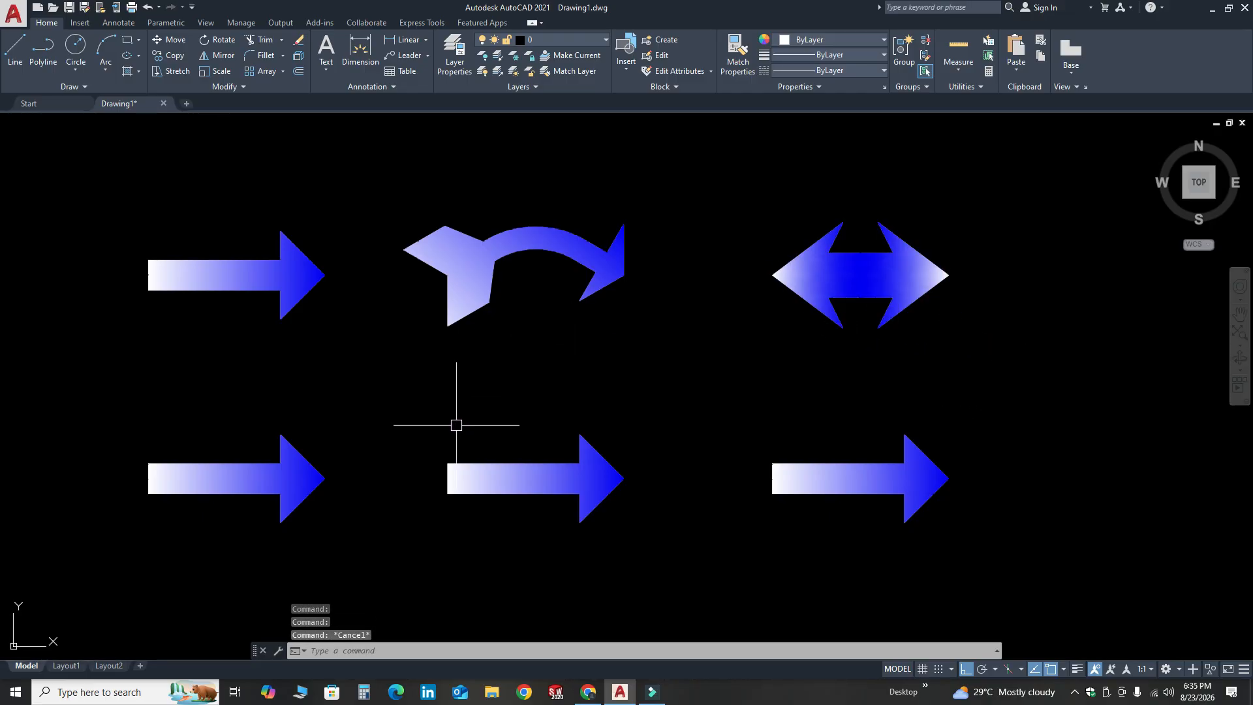
- Change the leftmost arrow of the lower row to the Fancy shape
left_click(319, 473)
mouse_move(324, 519)
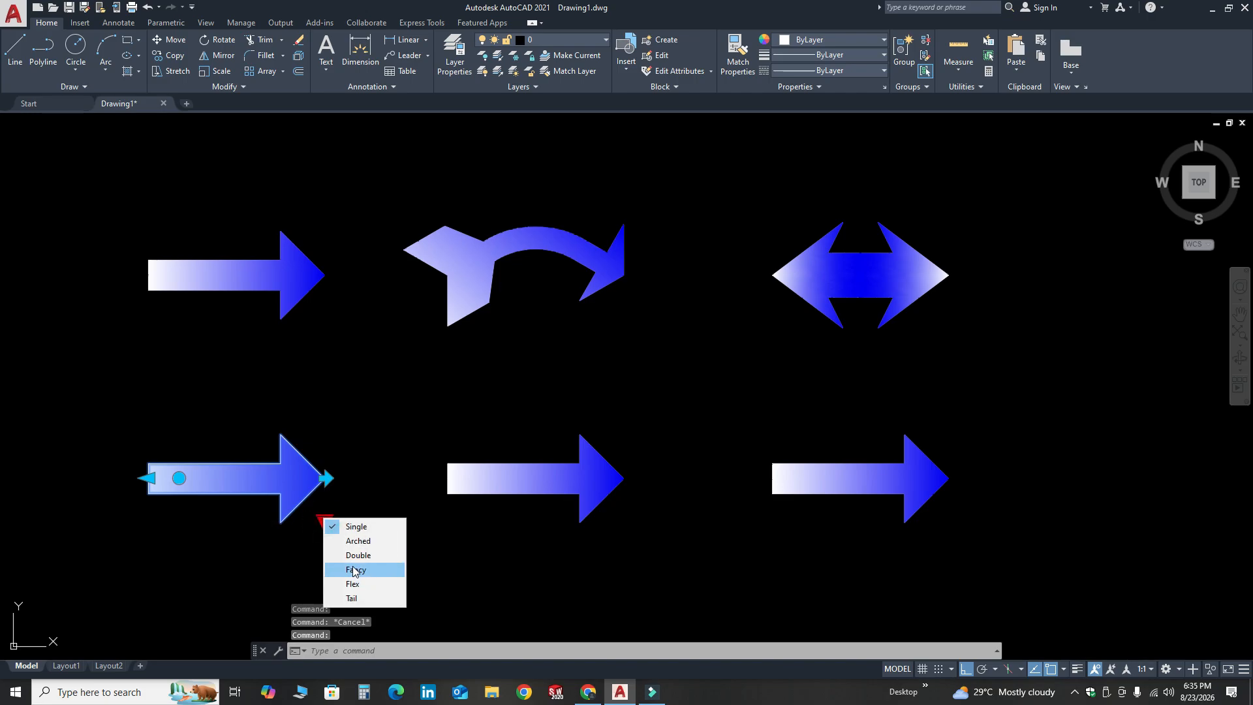
left_click(375, 577)
key("Escape")
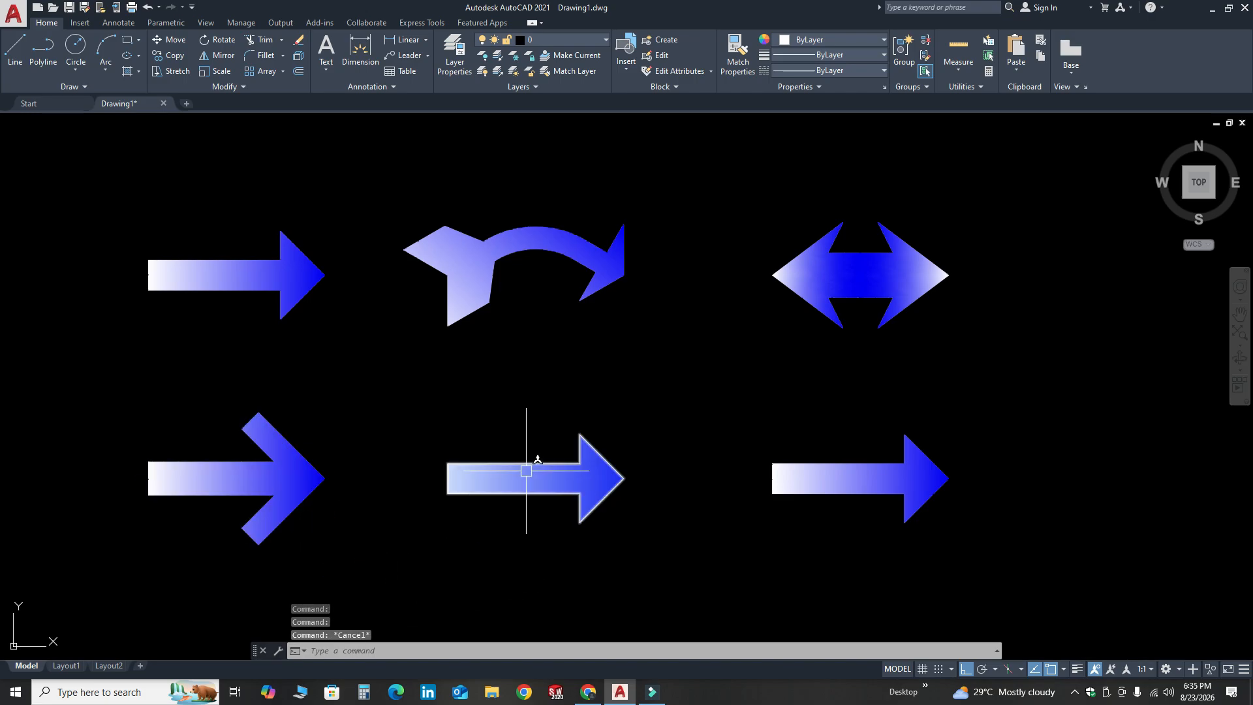
- Change the middle arrow of the lower row to the Flex shape
left_click(526, 478)
mouse_move(622, 522)
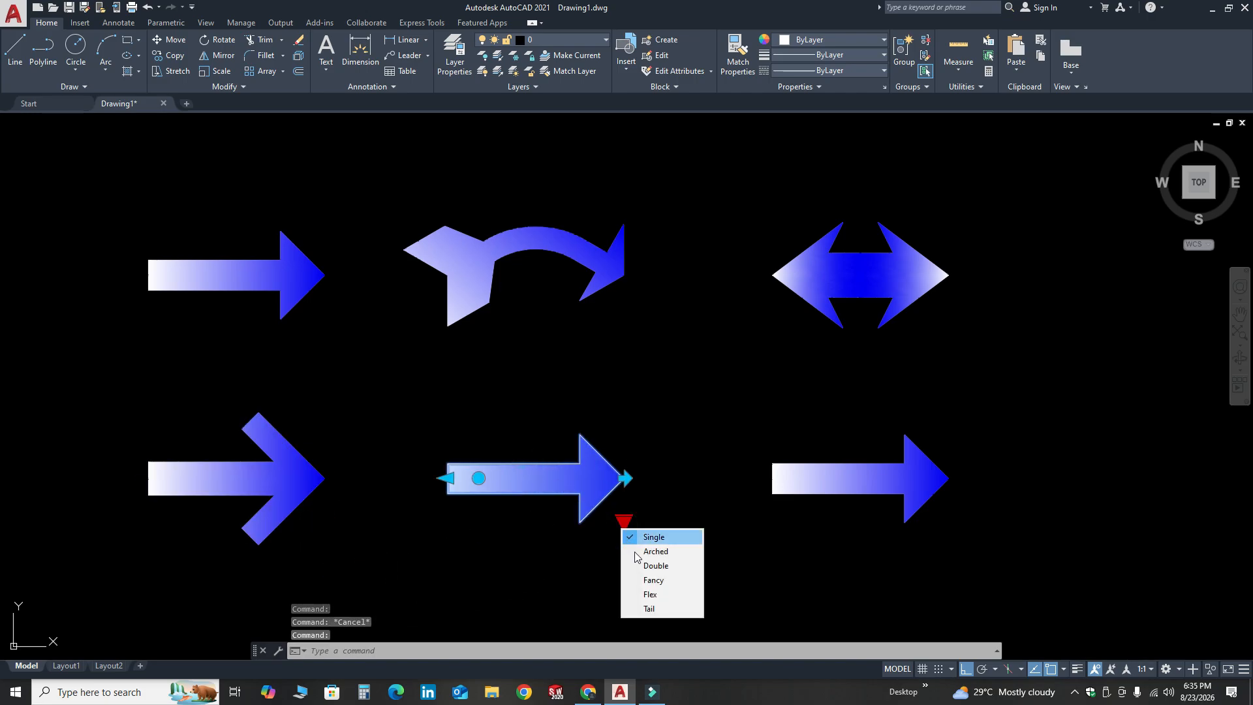
left_click(653, 595)
key("Escape")
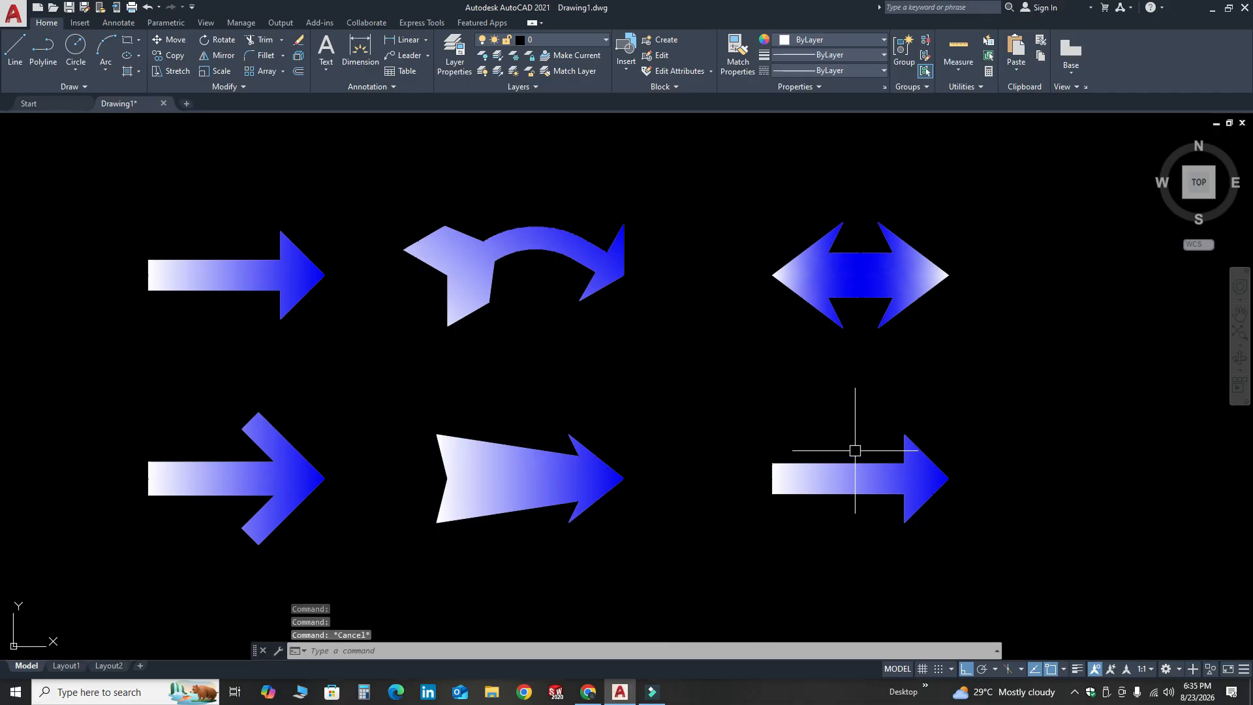
- Change the rightmost arrow of the lower row to the Tail shape
left_click(853, 475)
mouse_move(948, 521)
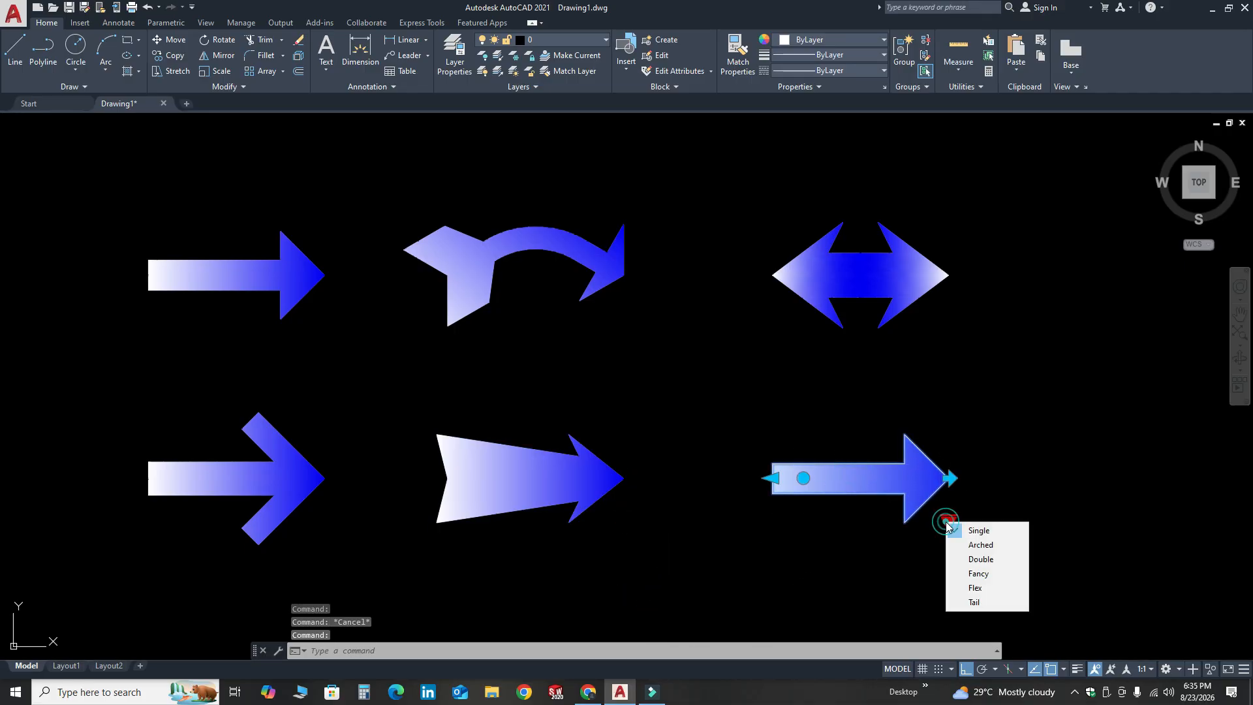
left_click(972, 599)
key("Escape")
- Rotate the Arched arrow slightly clockwise about its tip with Ortho off, raising its tail end
left_click(495, 264)
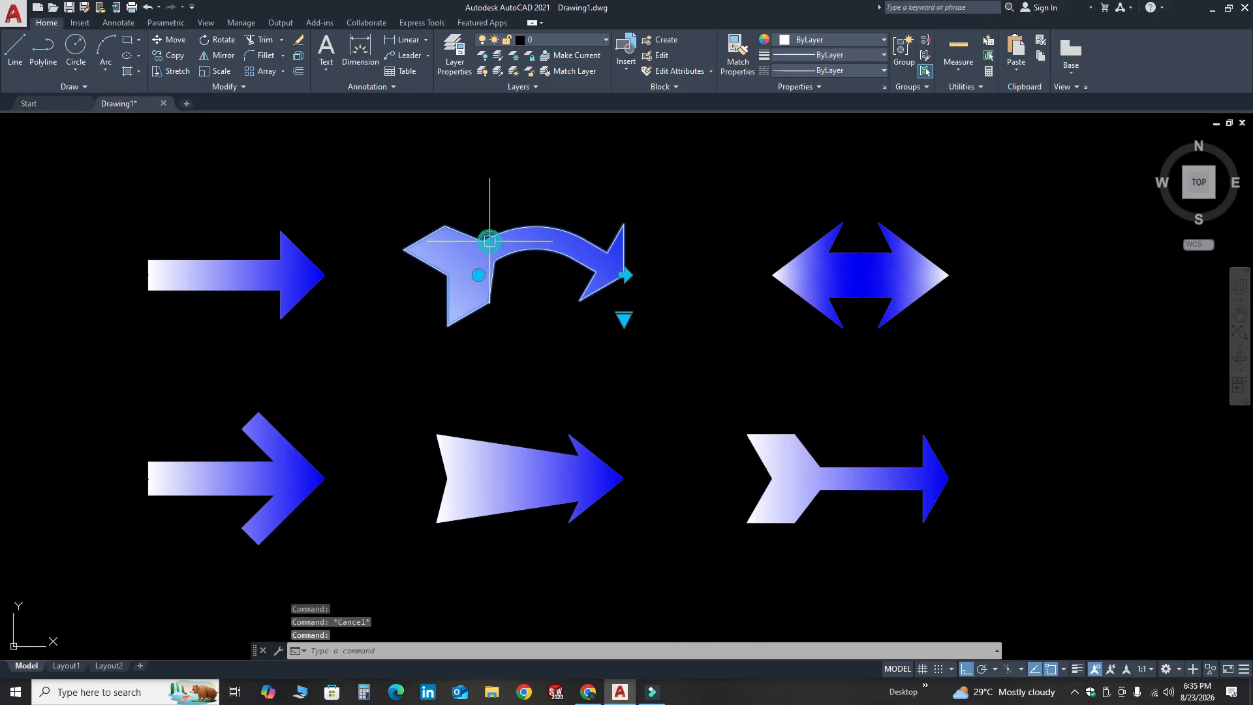
left_click(479, 274)
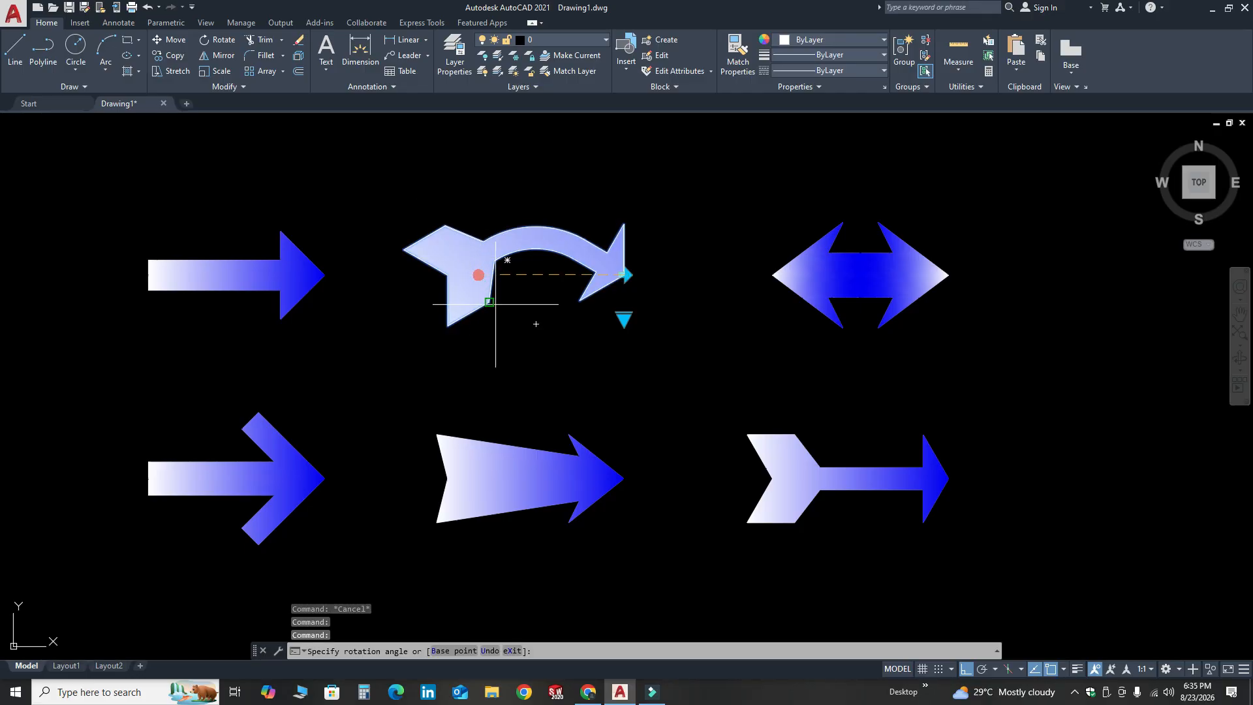
left_click(974, 672)
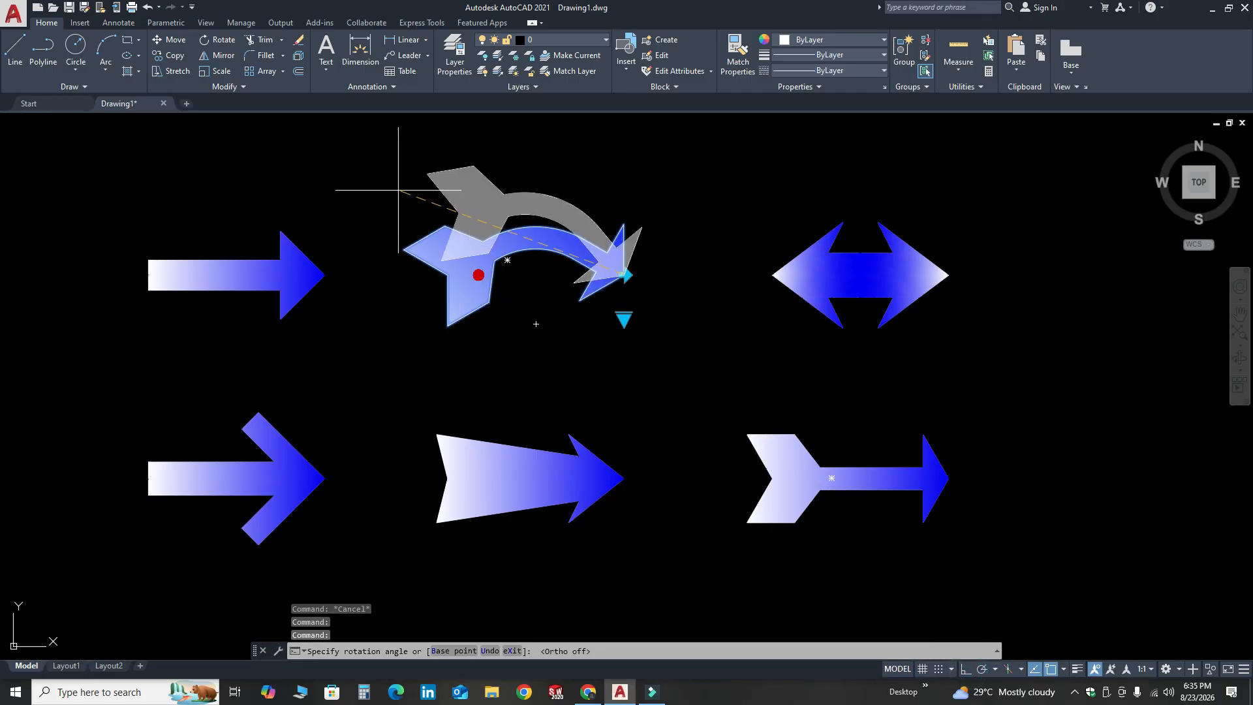
key("Escape")
- Lengthen the Double arrow by stretching its left end outward to the left
left_click(810, 251)
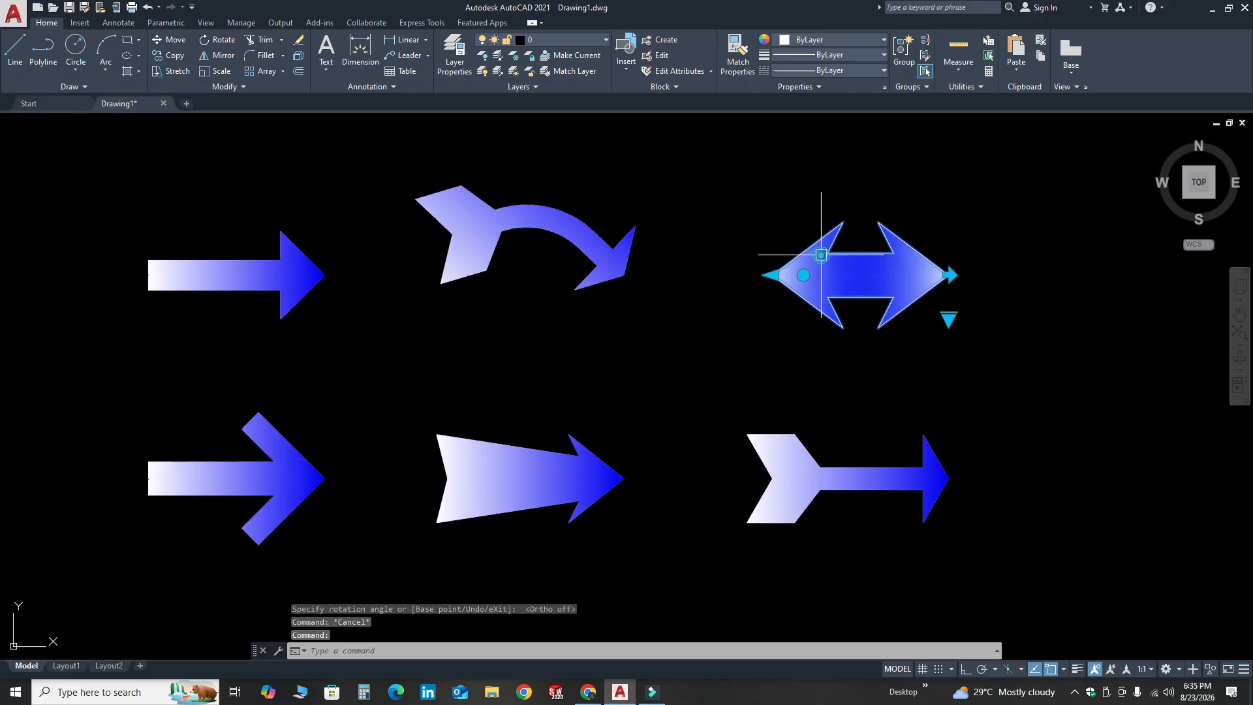
left_click(773, 275)
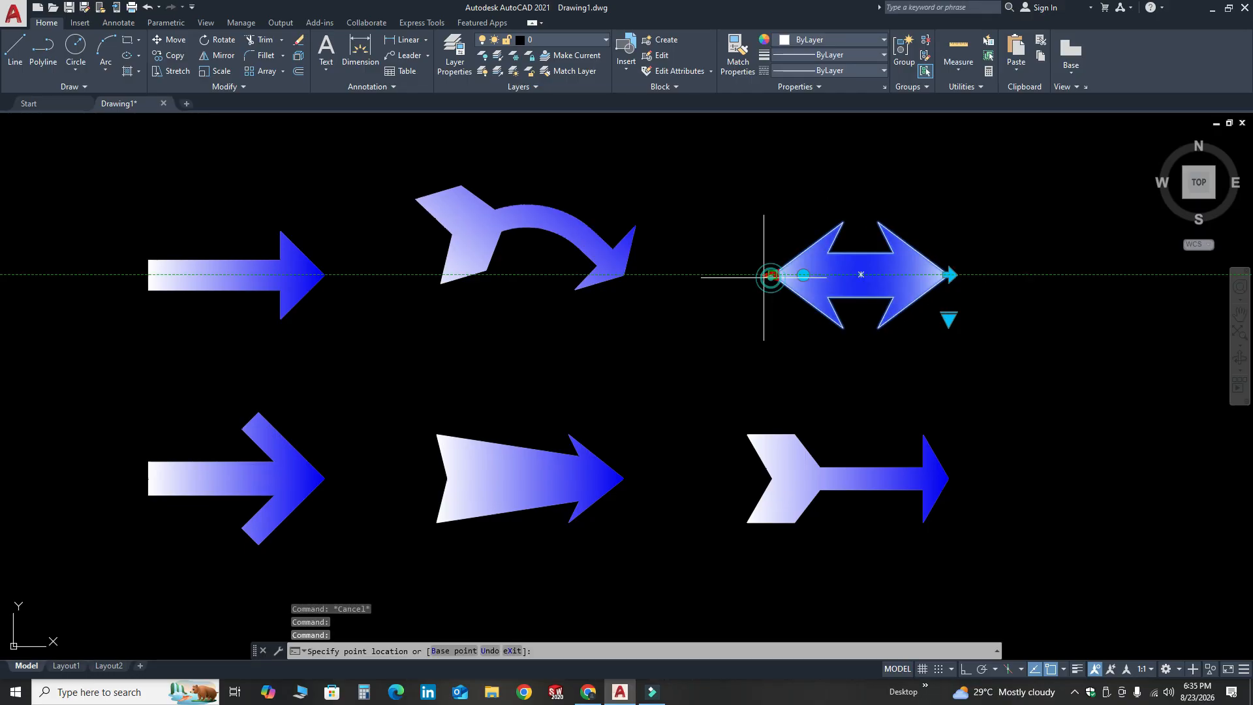
left_click(728, 275)
key("Escape")
- Flip the Double arrow about its right tip and flip it back
left_click(907, 281)
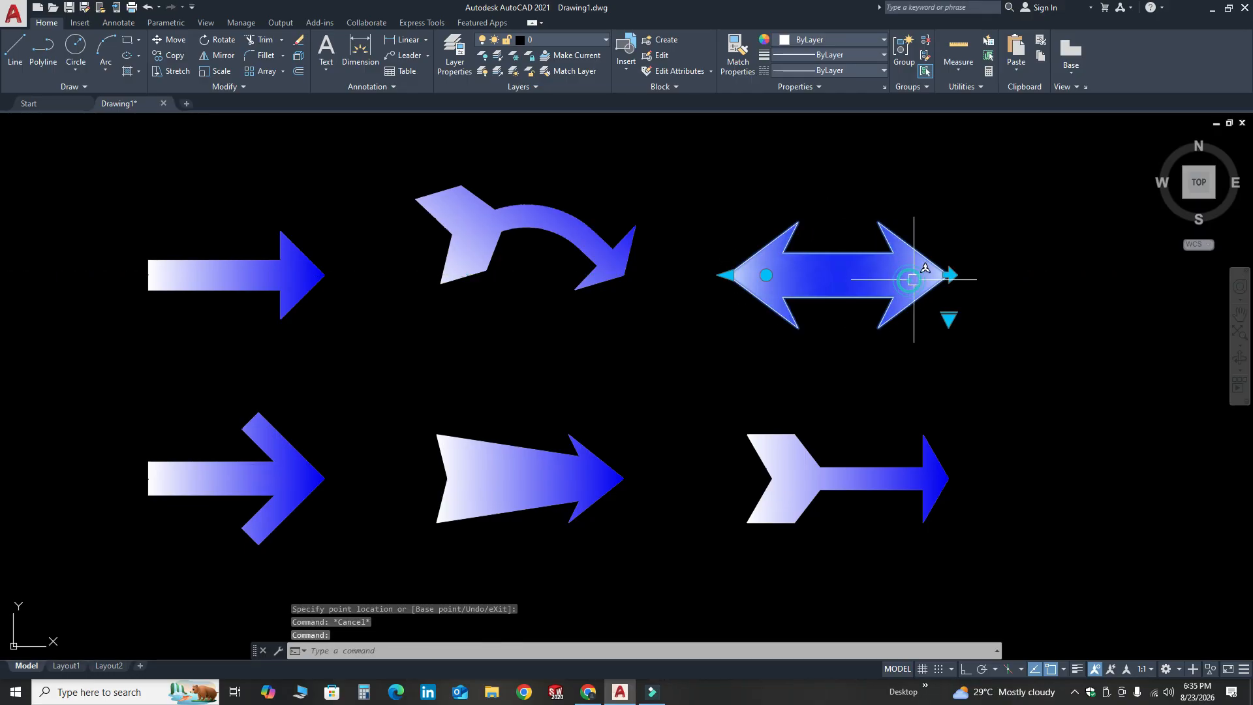
left_click(950, 276)
left_click(951, 274)
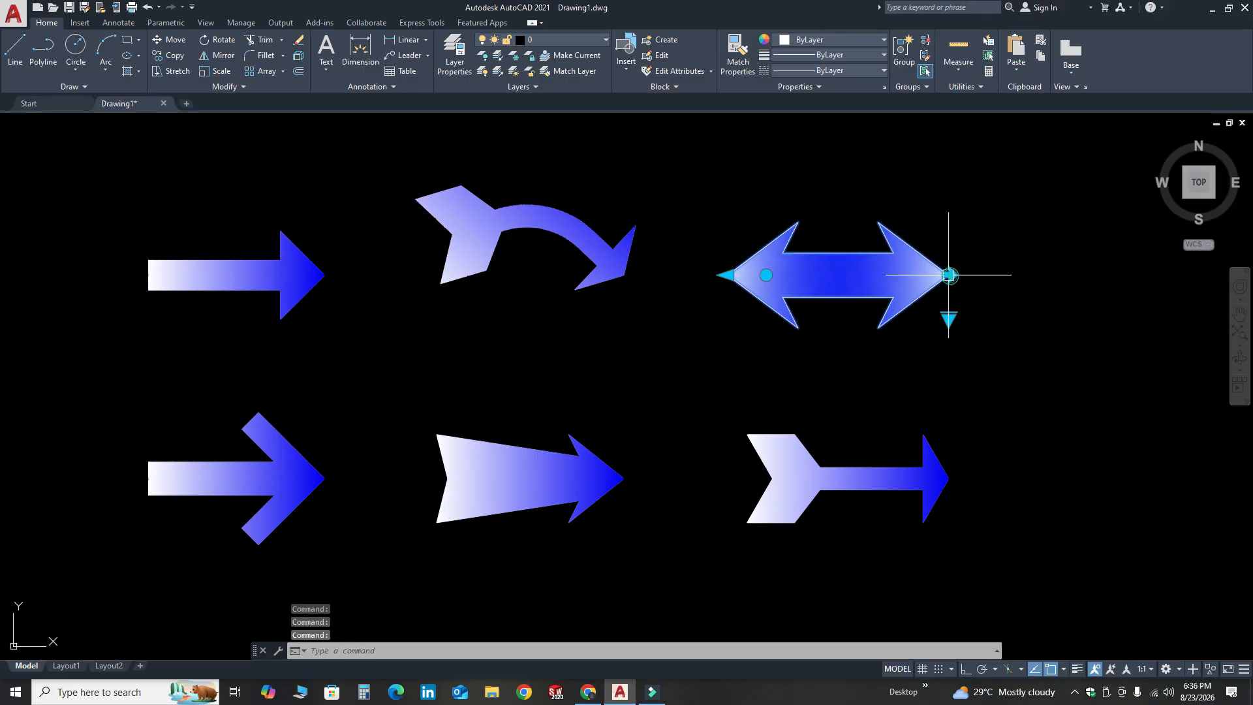
key("Escape")
- Try stretching the Fancy arrow from its tail end, and undo the edit
left_click(301, 449)
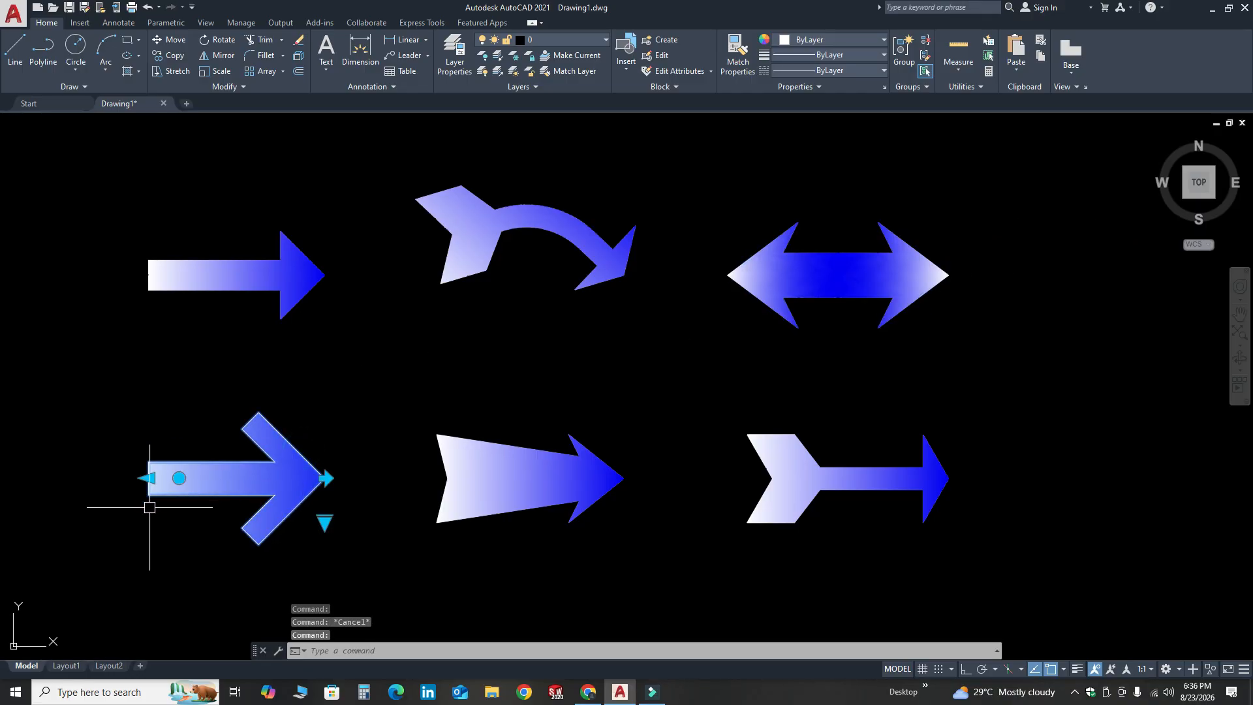
left_click(142, 479)
key("ctrl+z")
left_click(154, 461)
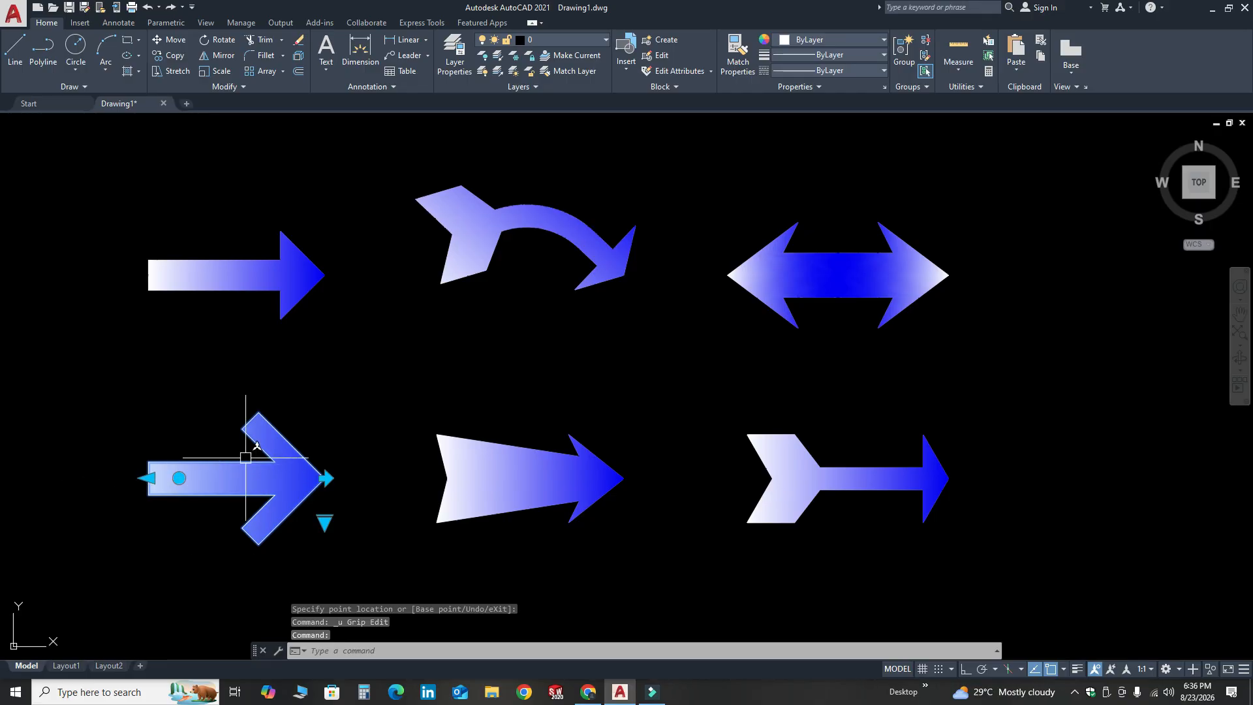
key("Escape")
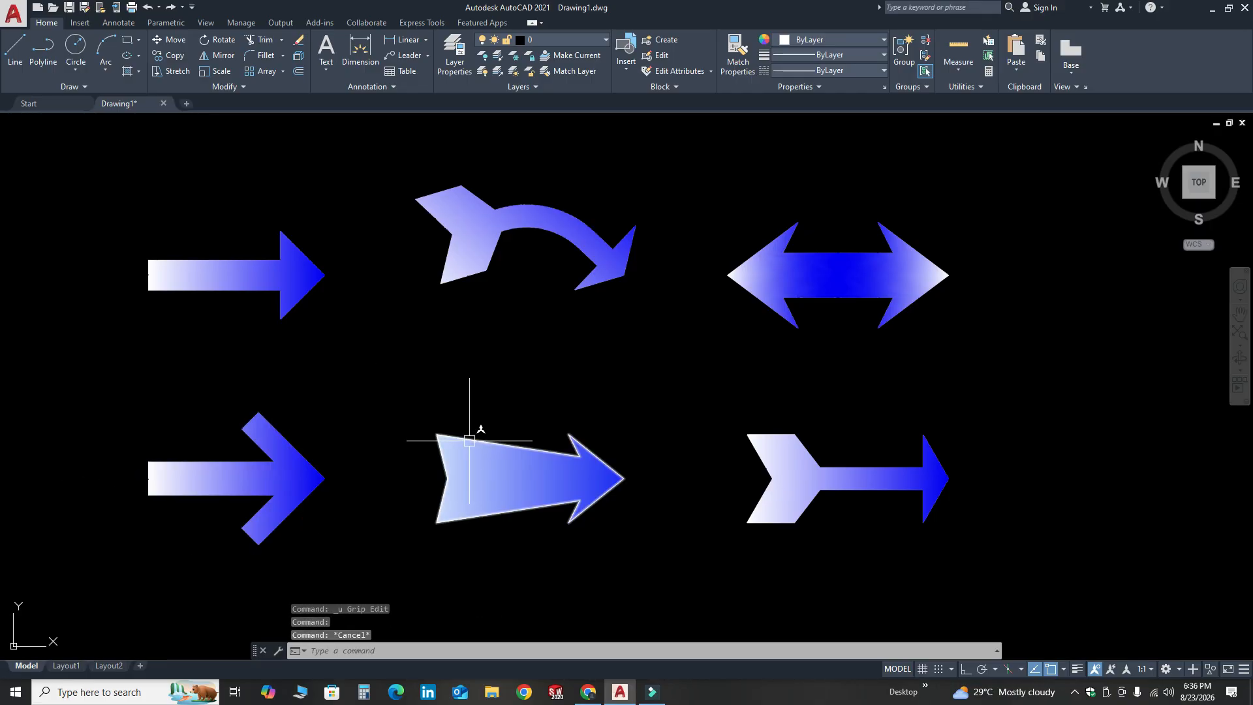
- Widen the Flex arrow's tail by stretching its upper tail corner upward
left_click(470, 441)
left_click(437, 433)
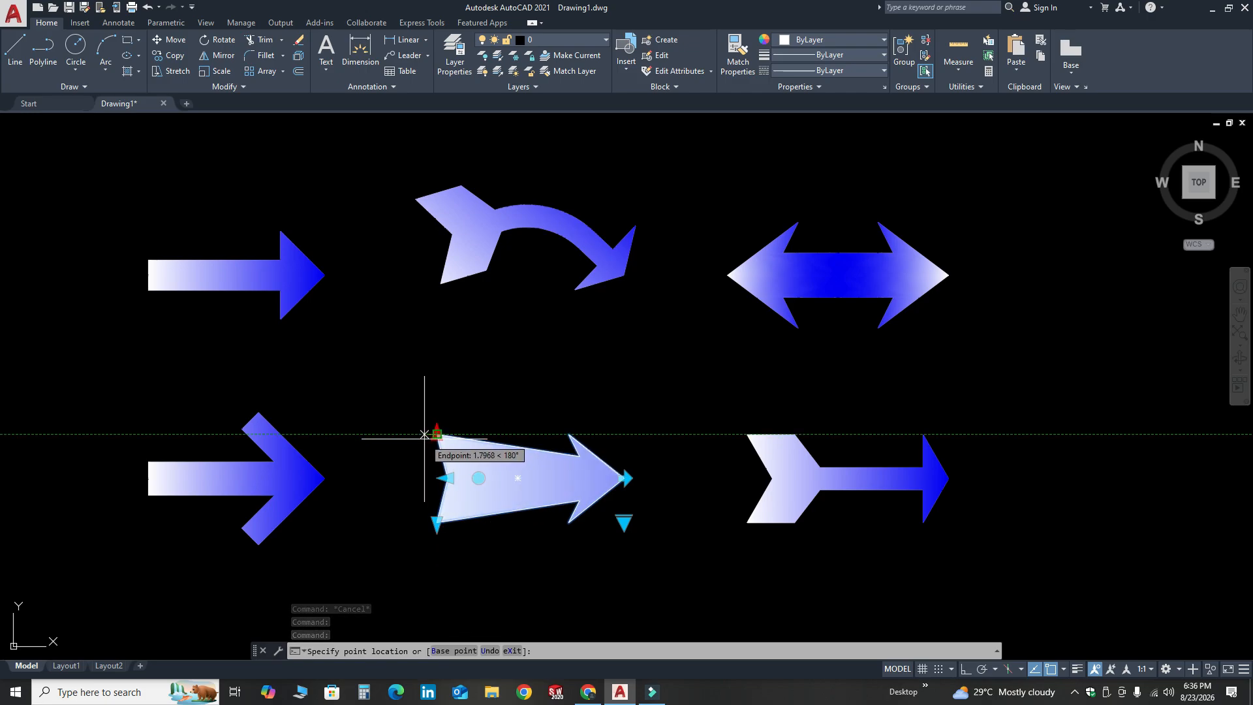
left_click(424, 411)
key("Escape")
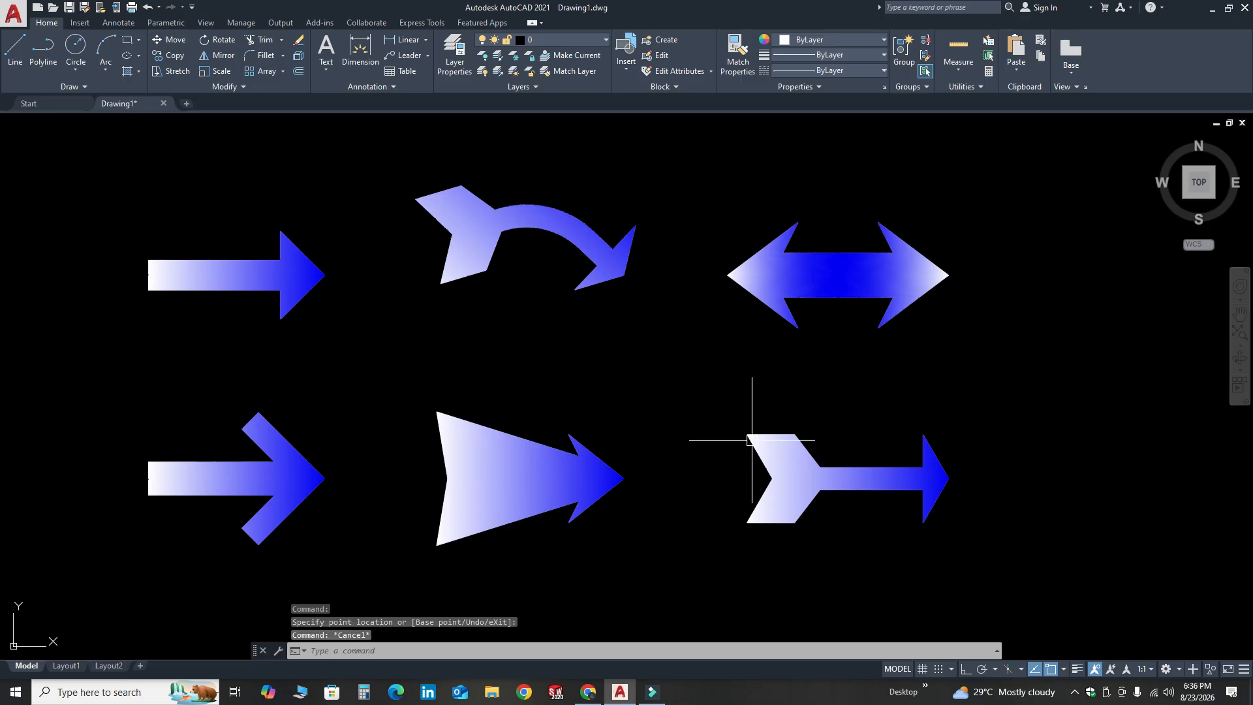
- Rotate the Tail arrow slightly counterclockwise about its tip, lowering its tail end
left_click(761, 441)
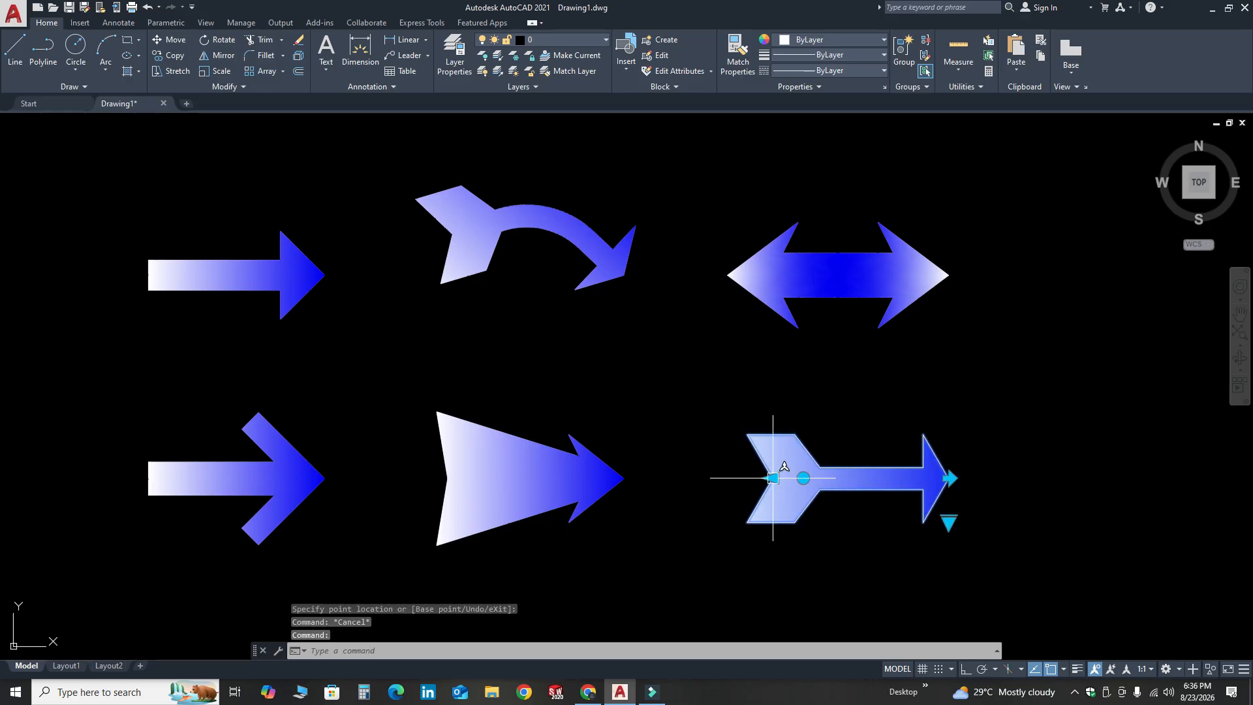
left_click(803, 478)
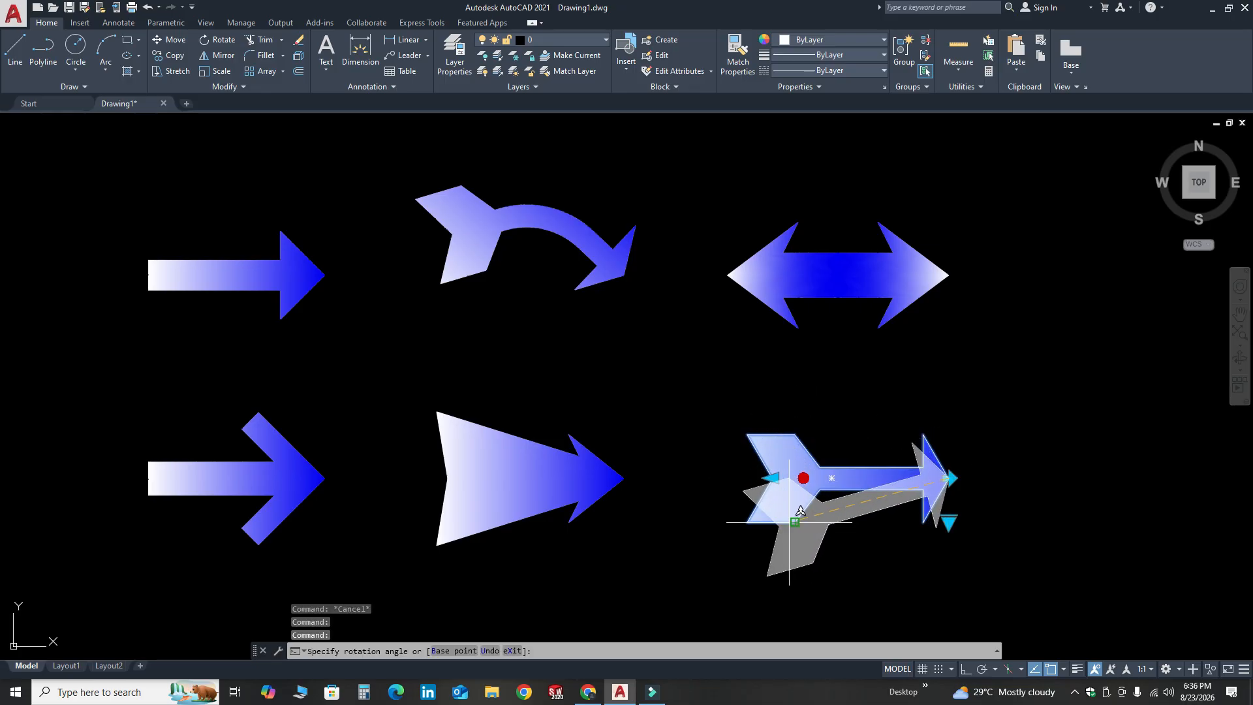
left_click(788, 523)
key("Escape")
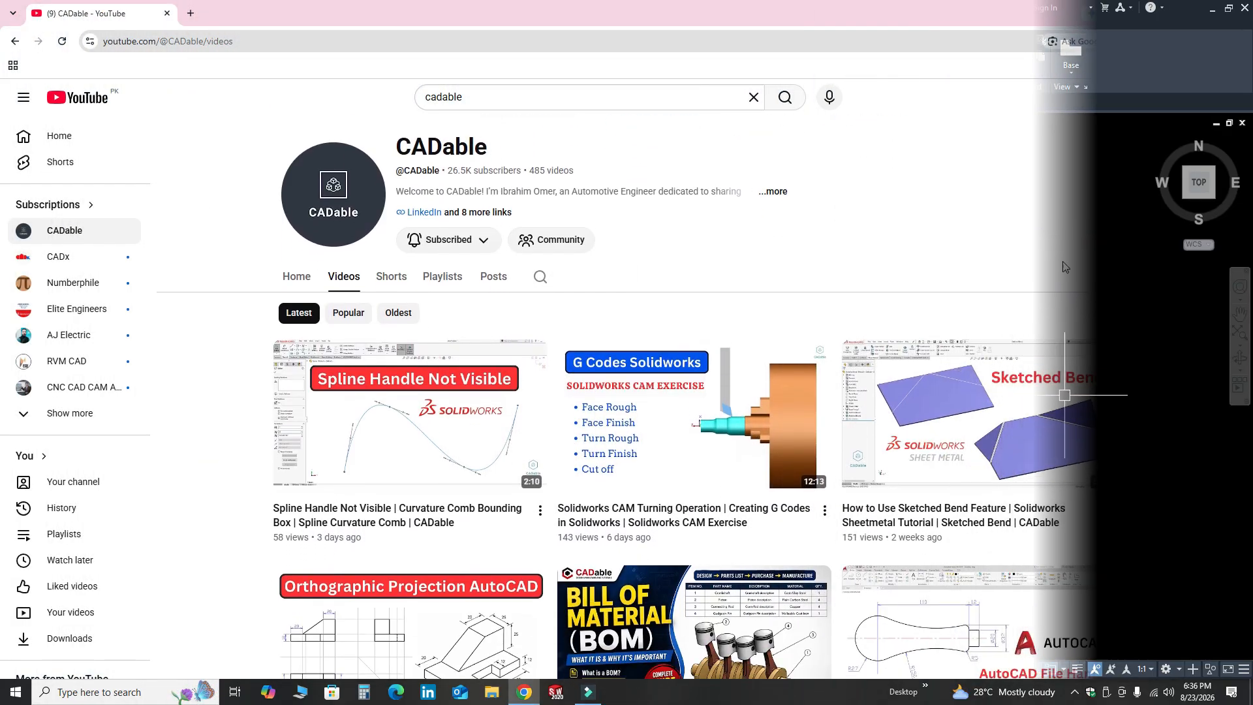
- Browse the CADable channel's video list on YouTube from the latest to older uploads, and return to the channel header
scroll(1219, 332, "down", 1)
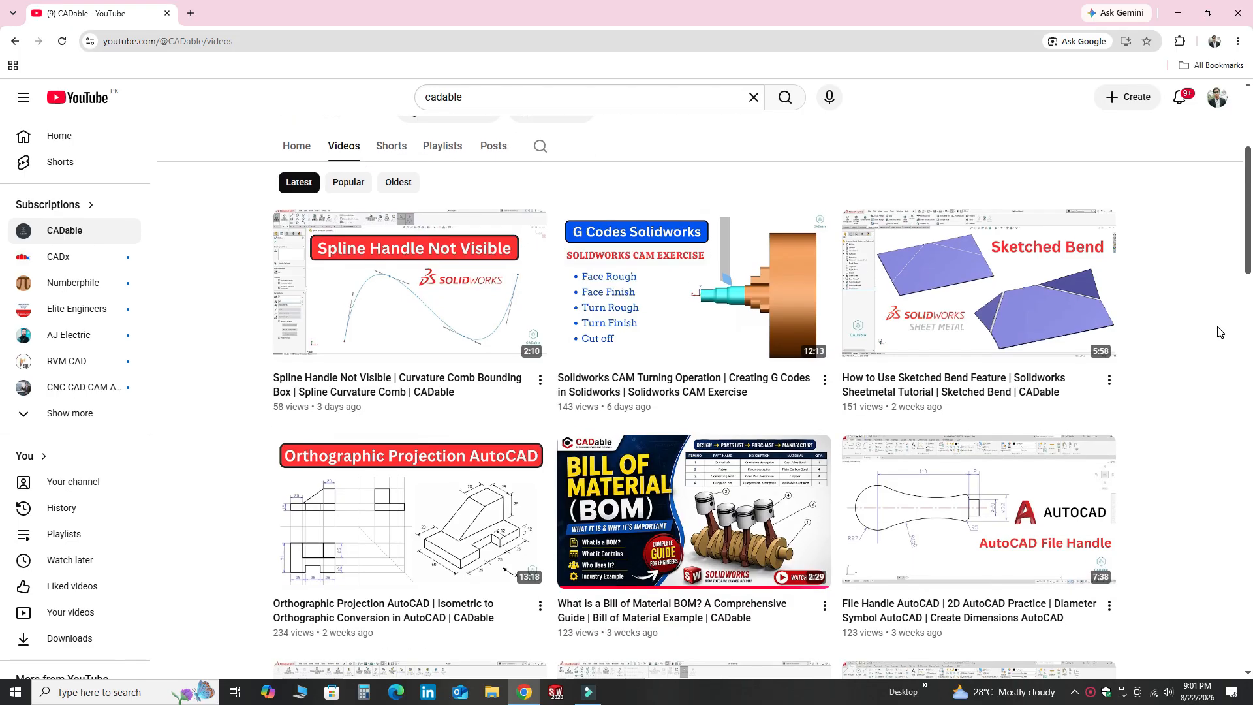
scroll(1220, 332, "down", 3)
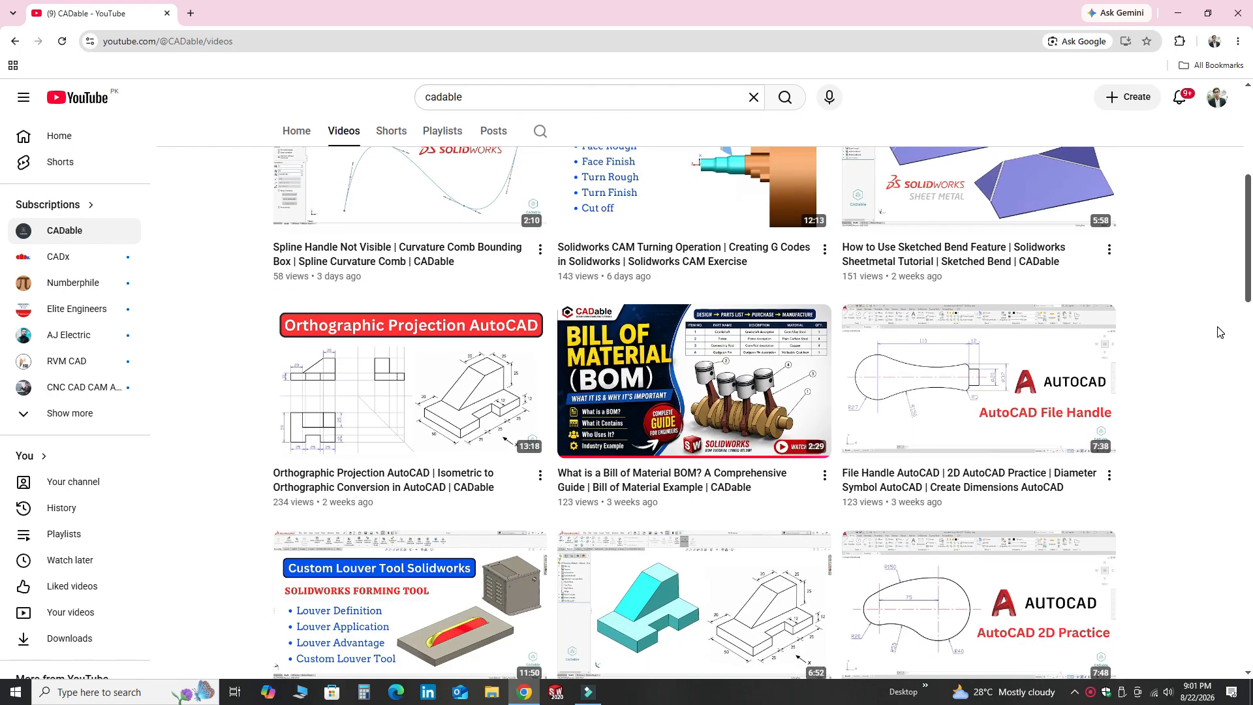
scroll(1219, 332, "down", 8)
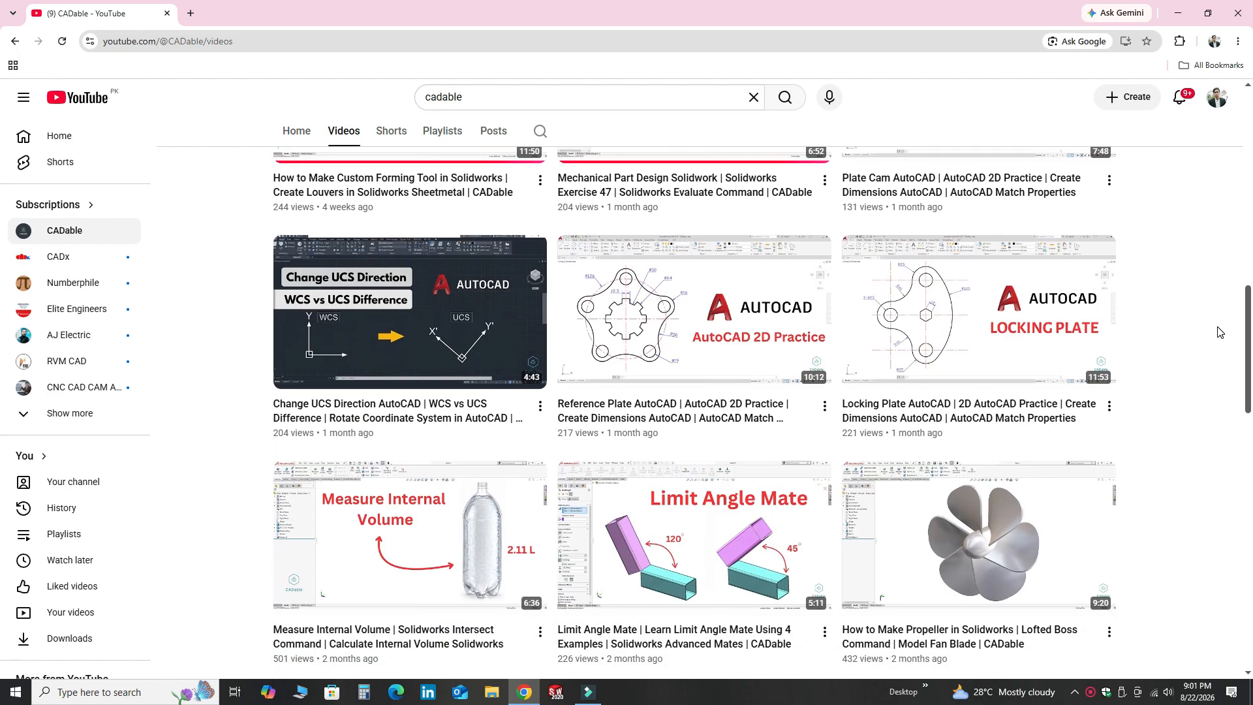
scroll(1219, 332, "down", 8)
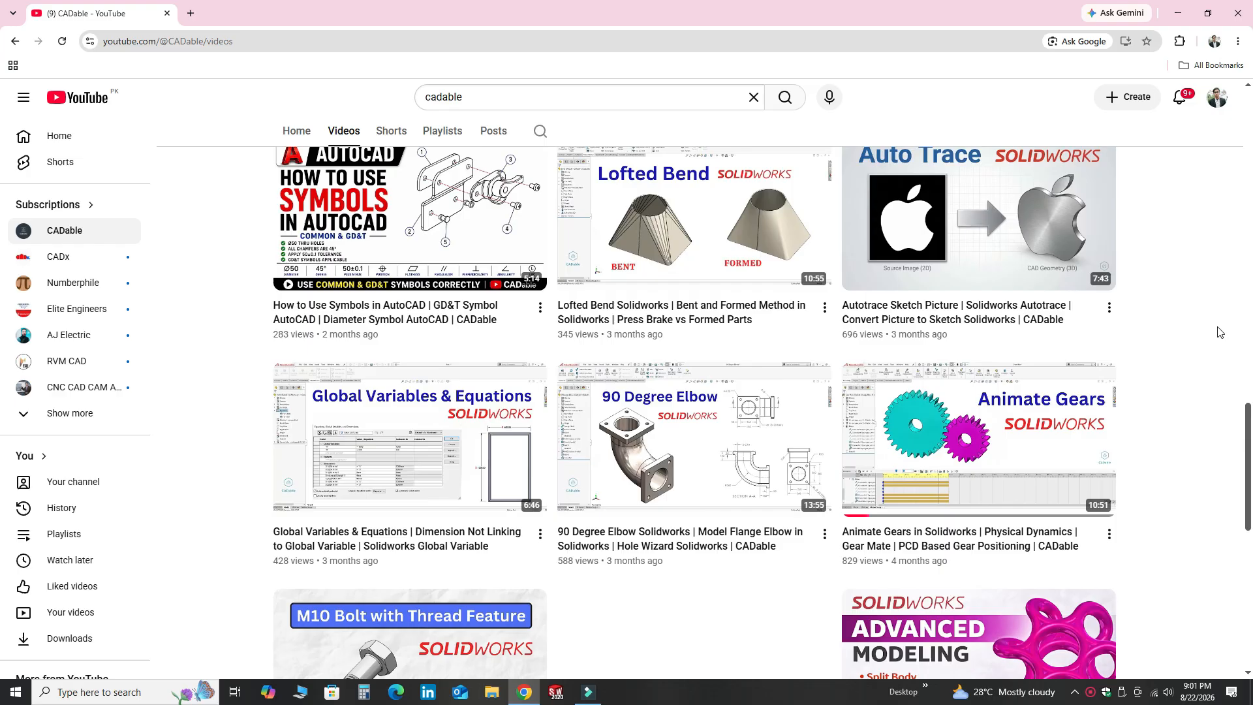
scroll(1219, 332, "down", 8)
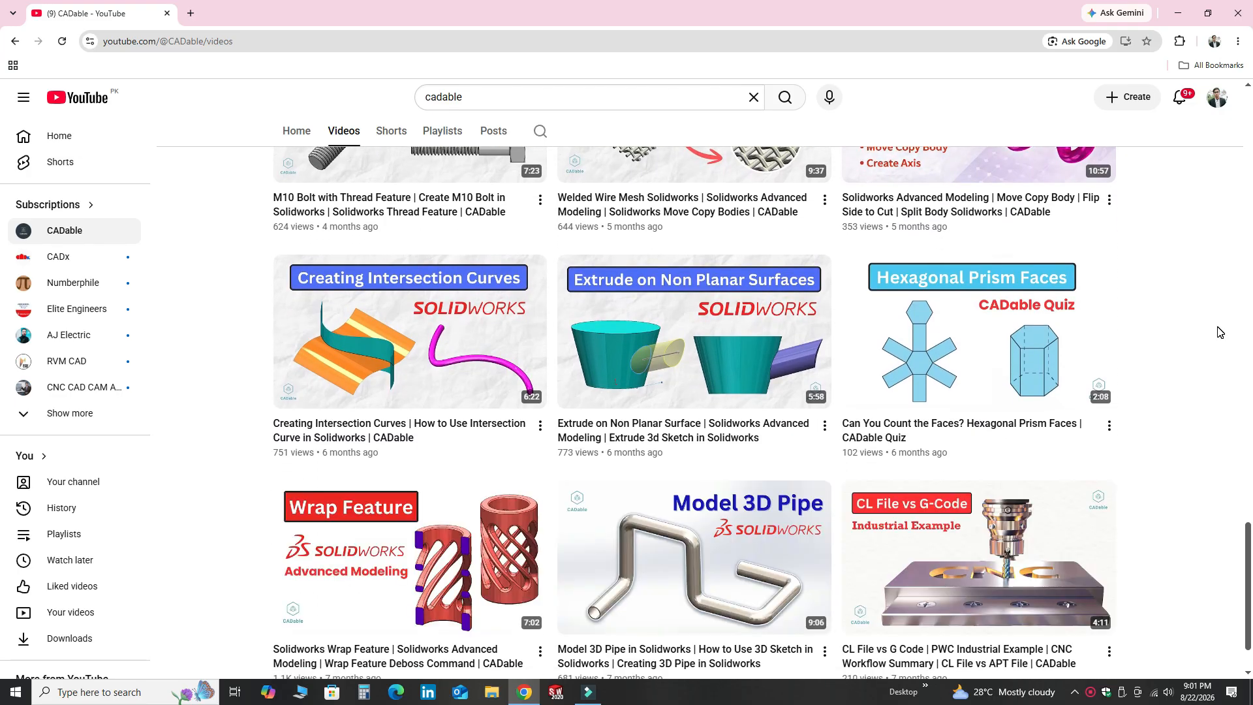
scroll(1219, 332, "down", 1)
scroll(1219, 332, "down", 8)
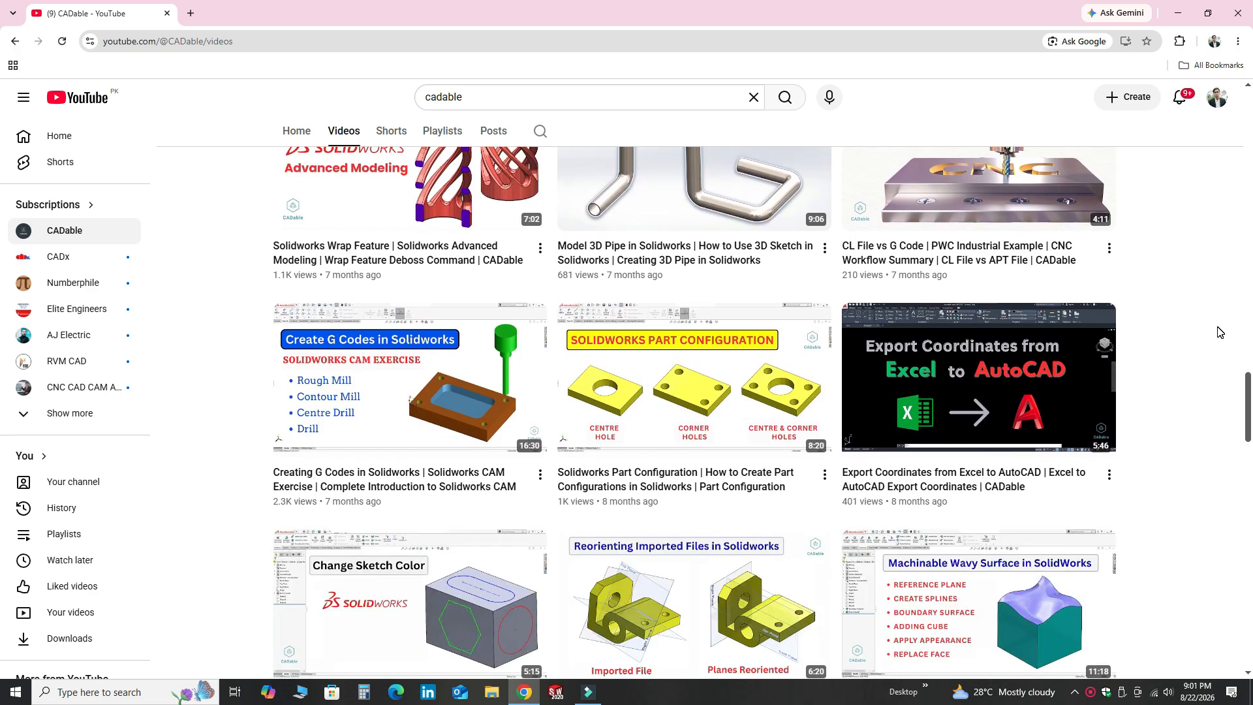
scroll(1218, 332, "down", 5)
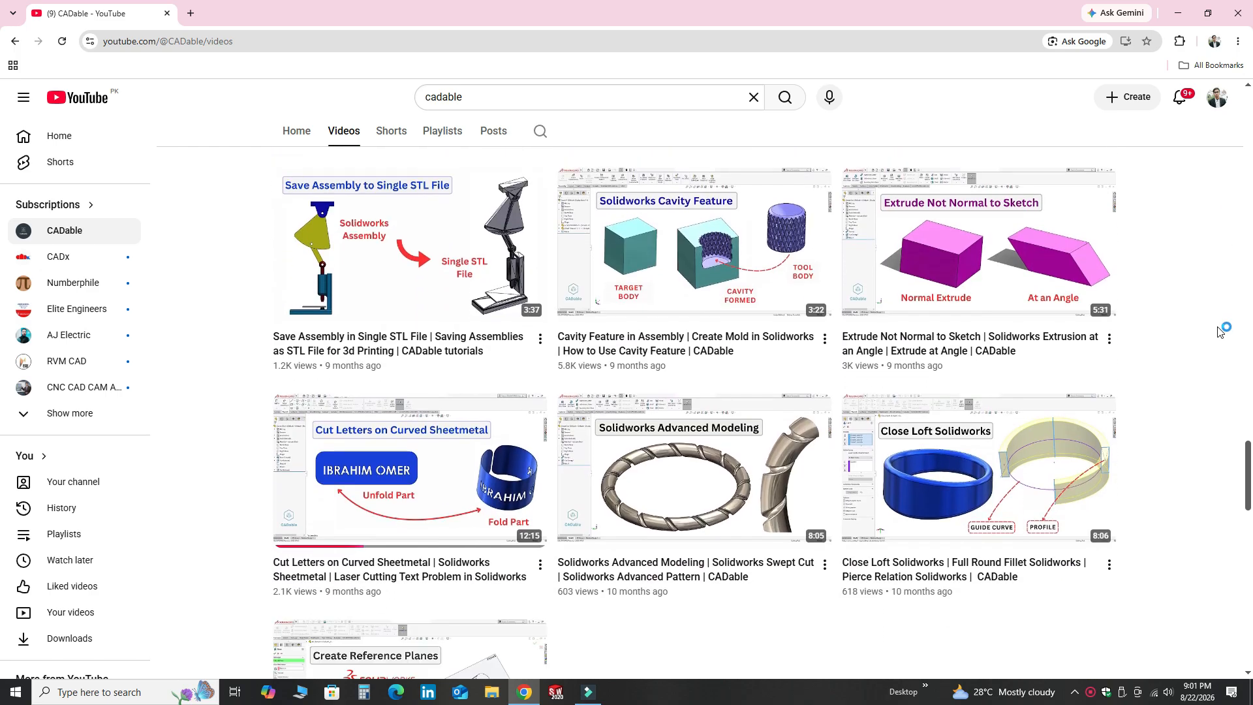
scroll(1219, 332, "down", 5)
scroll(1244, 370, "up", 11)
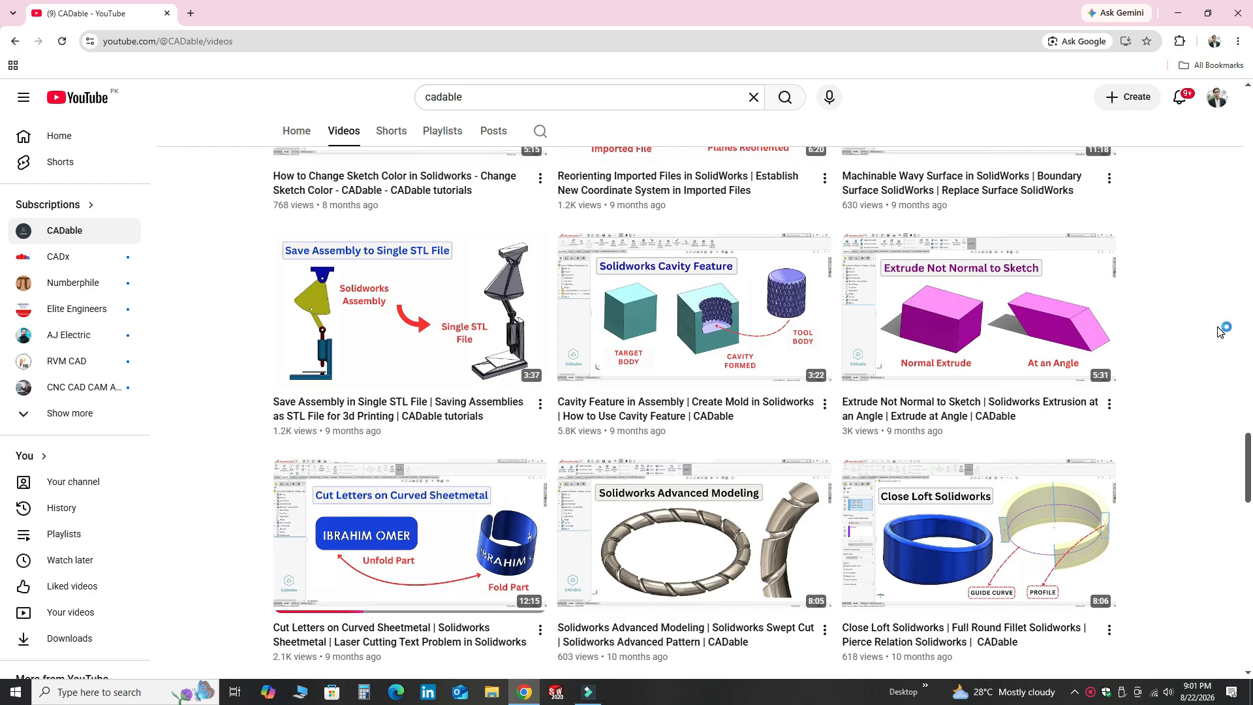
scroll(1248, 381, "up", 10)
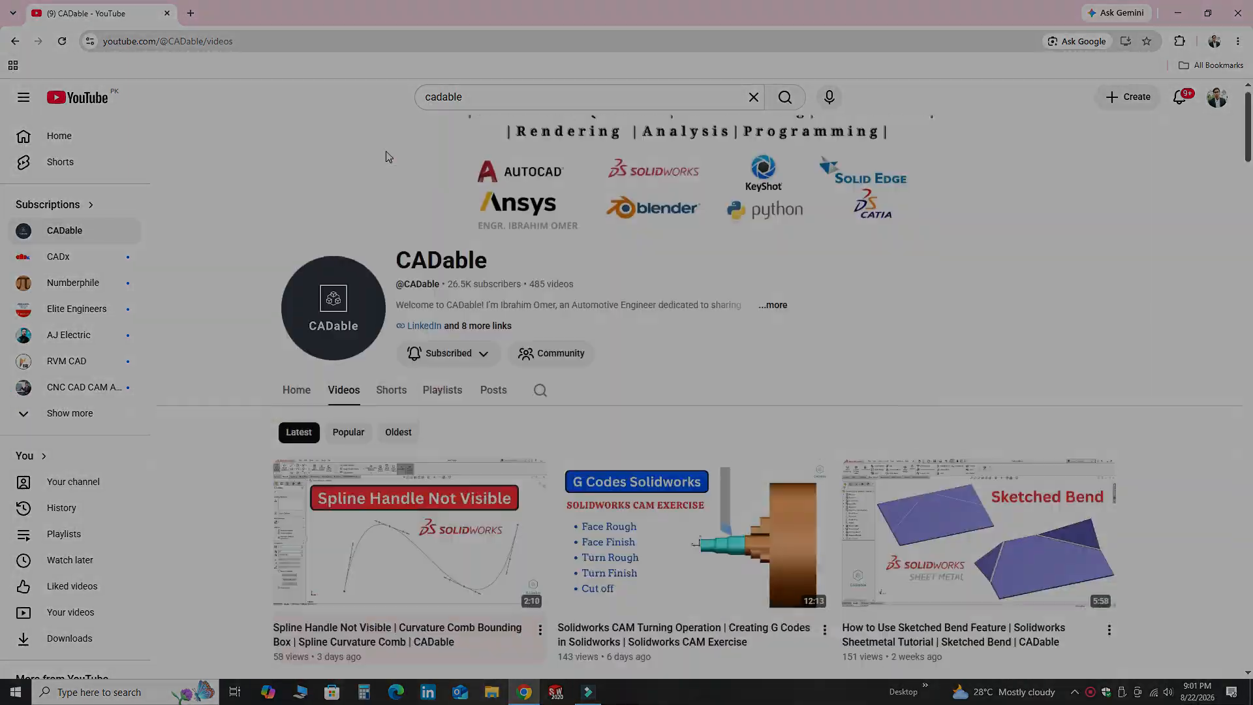